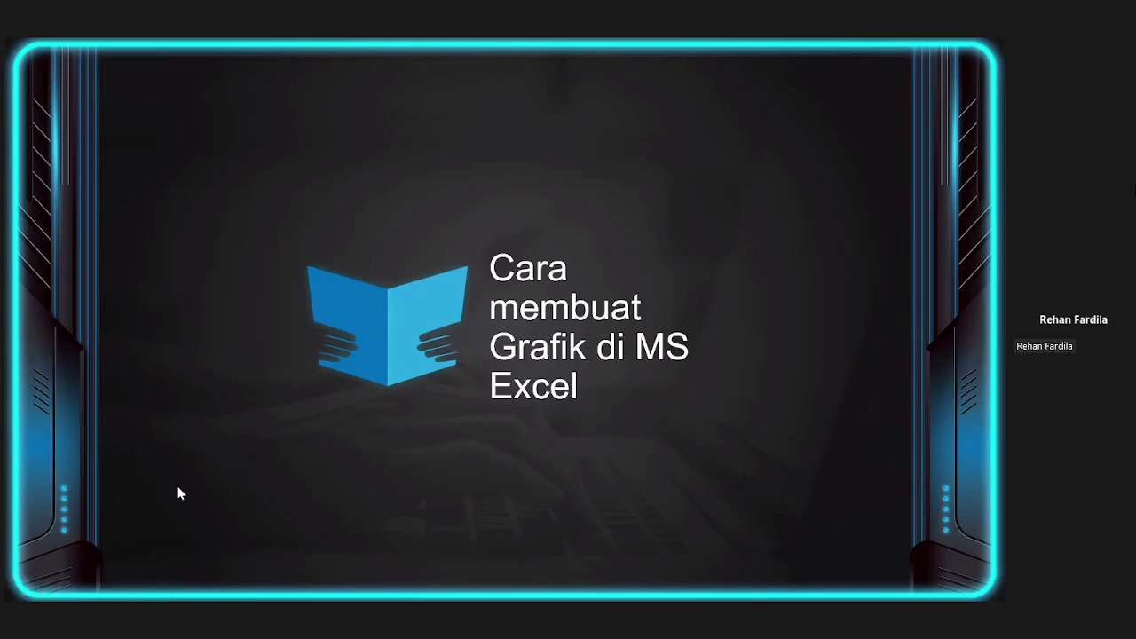
Page through the Grafik/Chart slides to the finished Stock pie chart, step back once, then switch to Excel
left_click(251, 370)
scroll(249, 370, "up", 1)
scroll(249, 370, "down", 1)
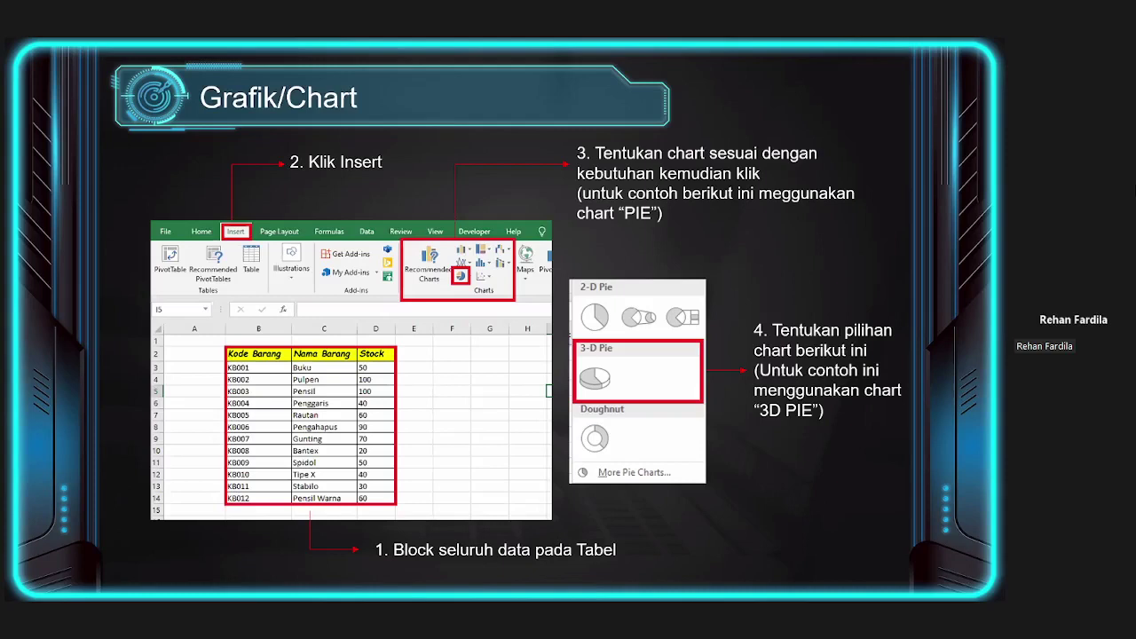
left_click(634, 357)
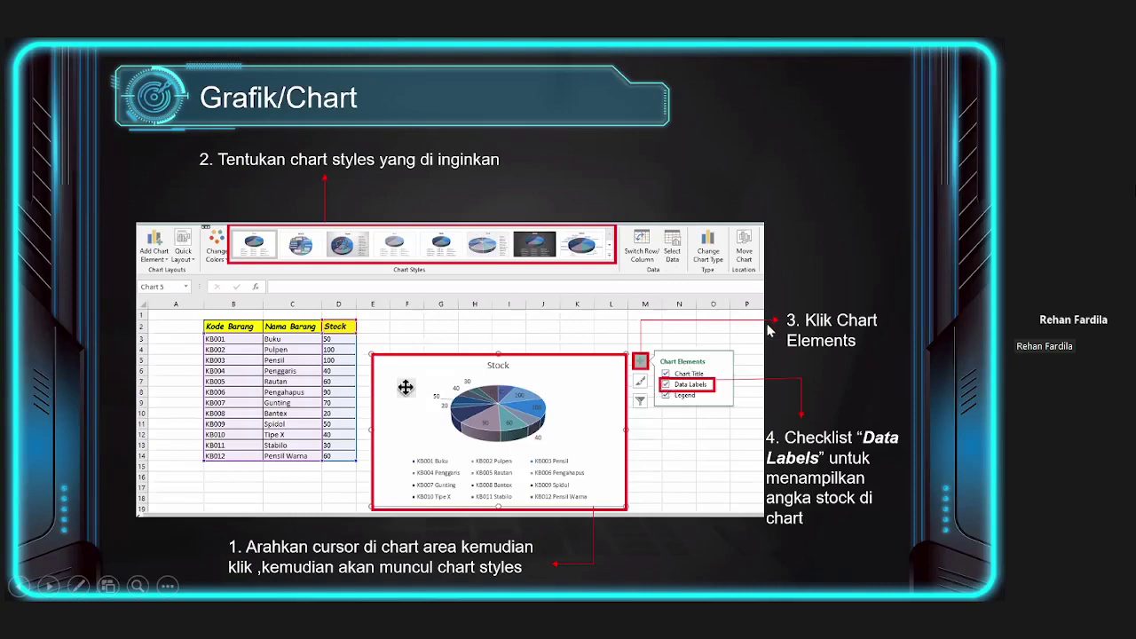
left_click(543, 330)
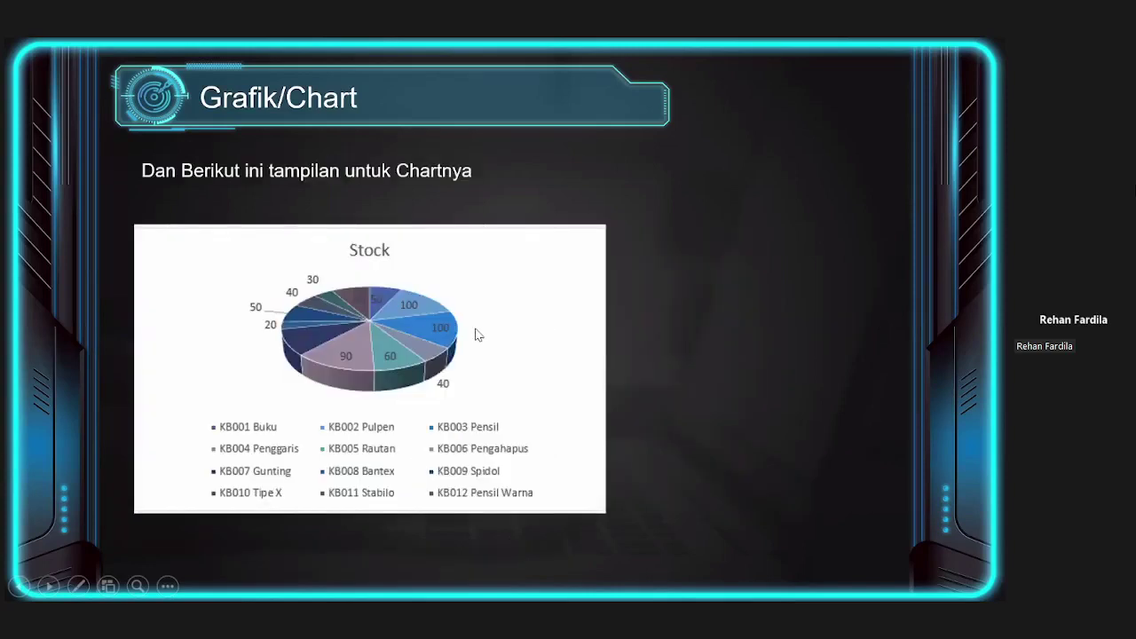
key("Left")
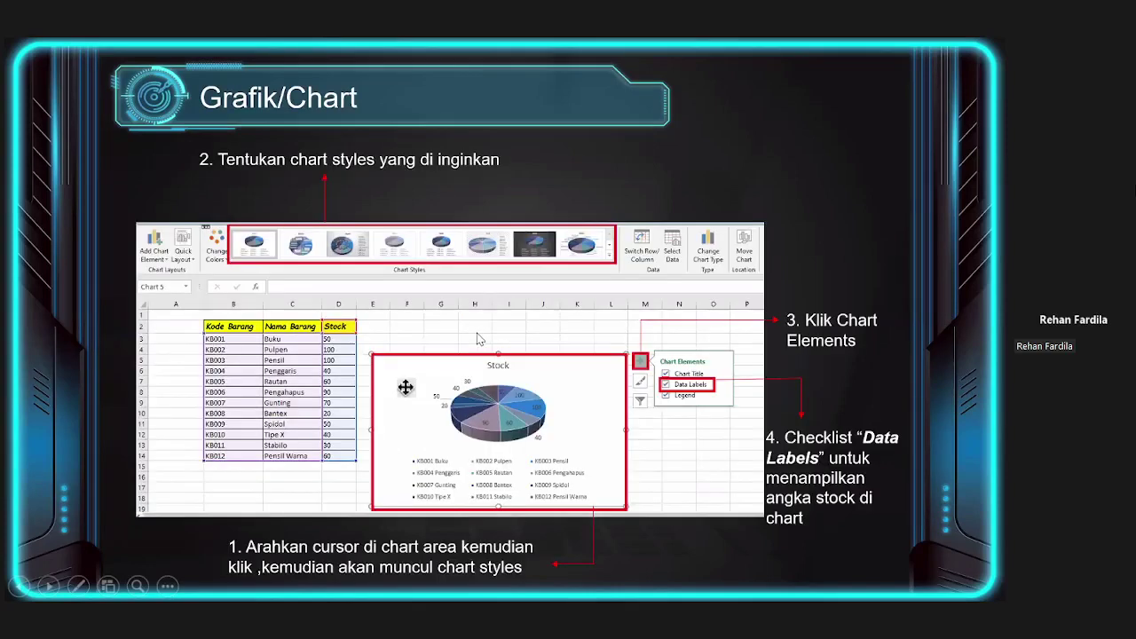
key("alt+Tab")
key("alt+Tab")
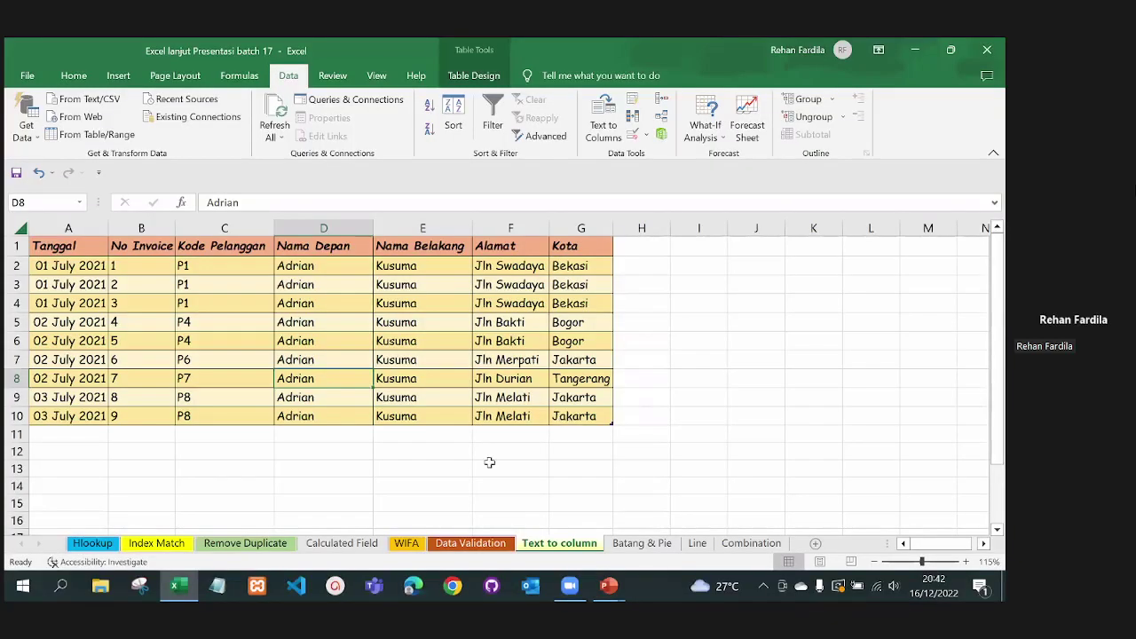
Open the Batang & Pie sheet and select the Kota / Count of kota table A2:B6
left_click(642, 545)
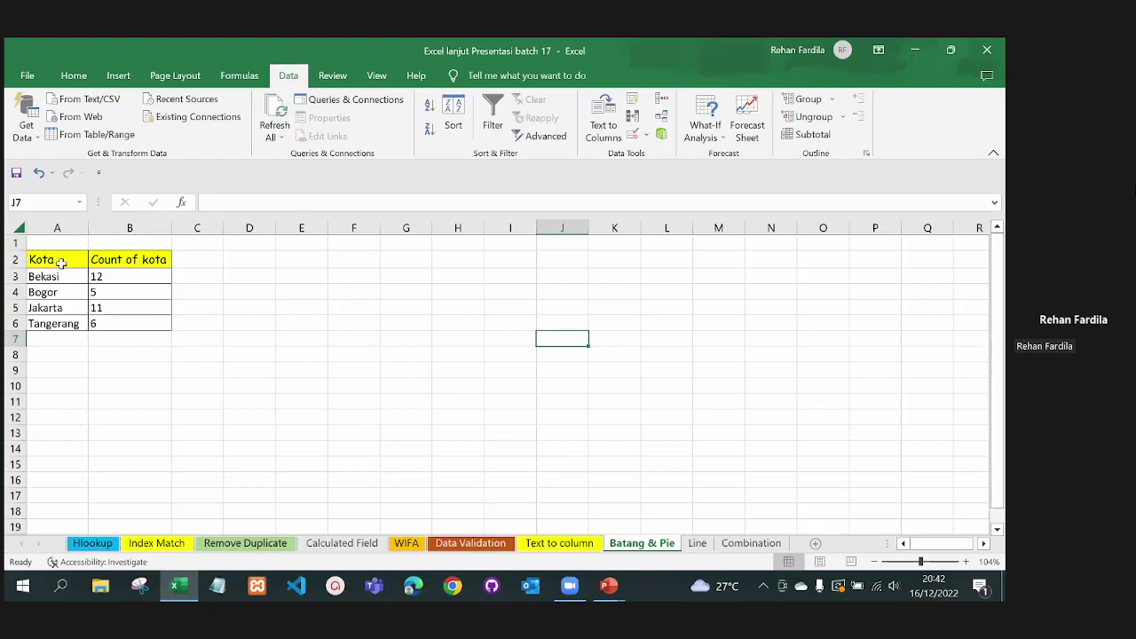
left_click_drag(60, 263, 122, 323)
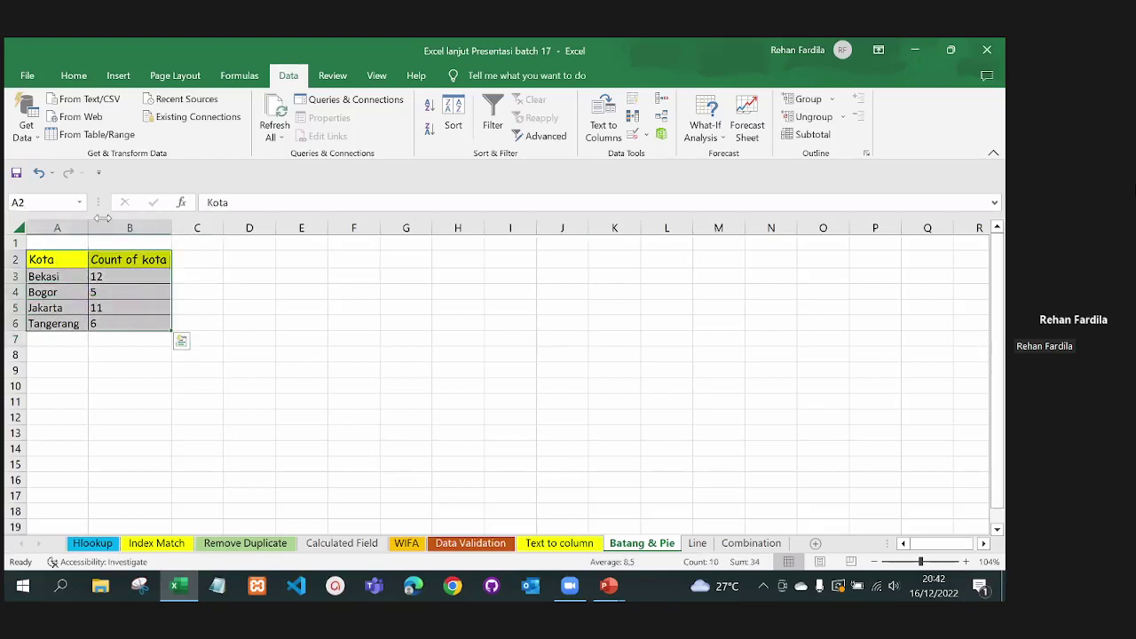
Insert a Clustered Column chart of the city counts using Style 4, with a data table added
left_click(118, 75)
left_click(414, 101)
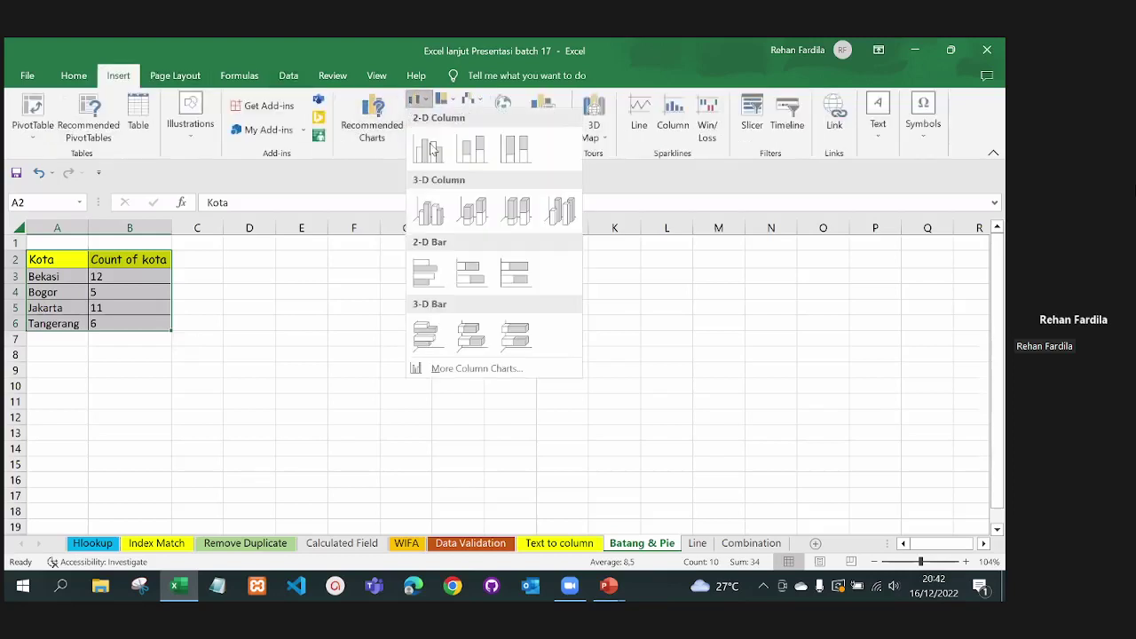
left_click(432, 167)
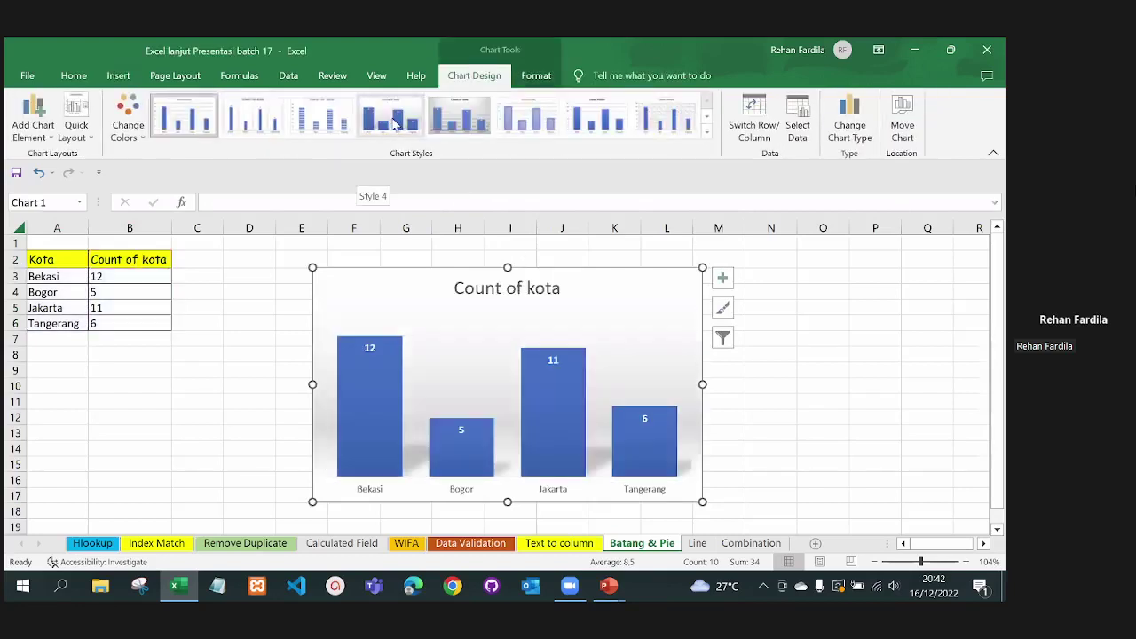
left_click(395, 125)
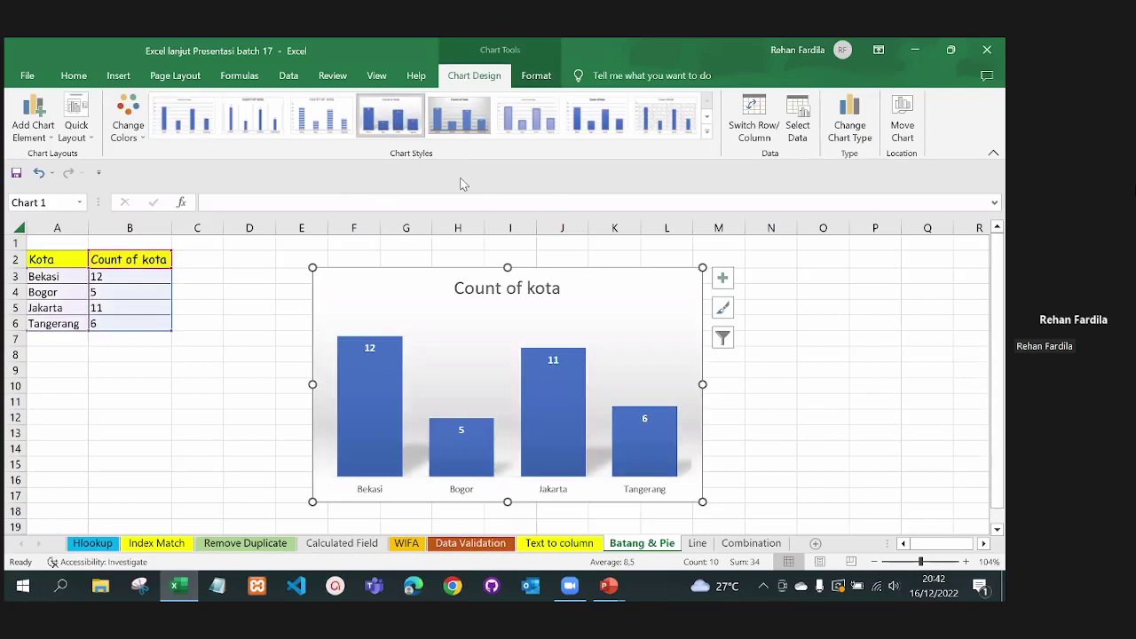
left_click(724, 281)
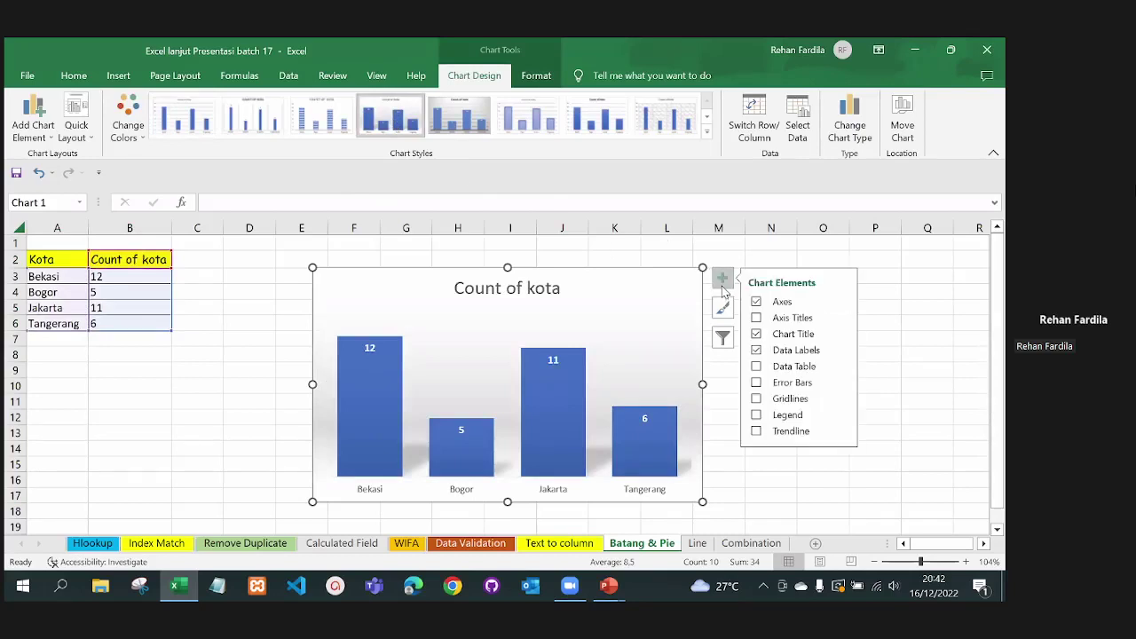
left_click(758, 367)
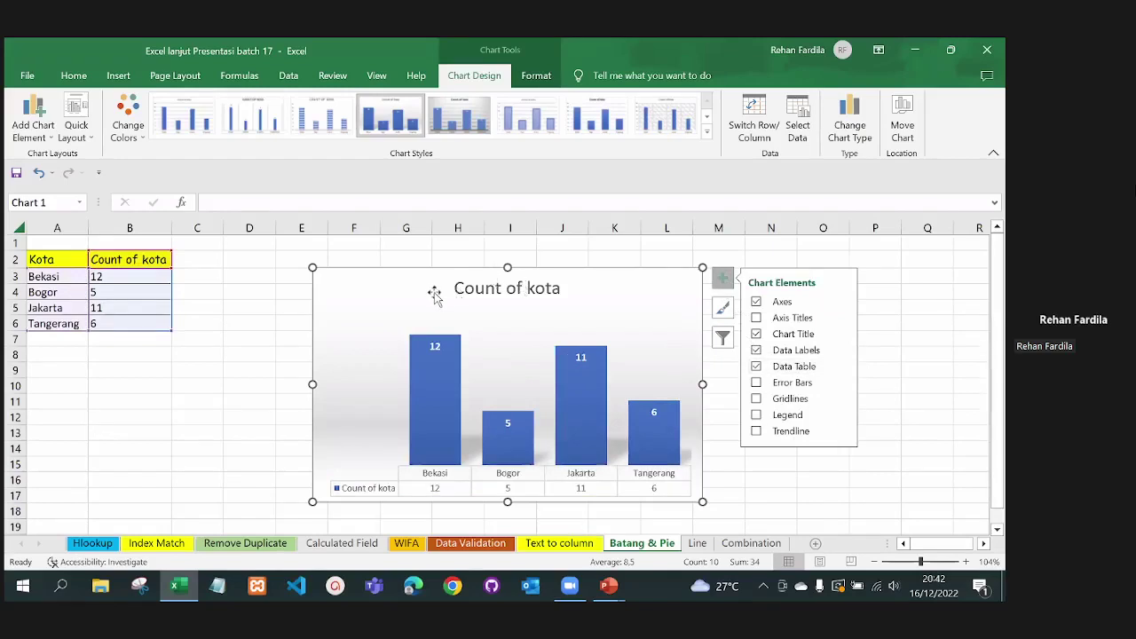
left_click_drag(422, 293, 413, 286)
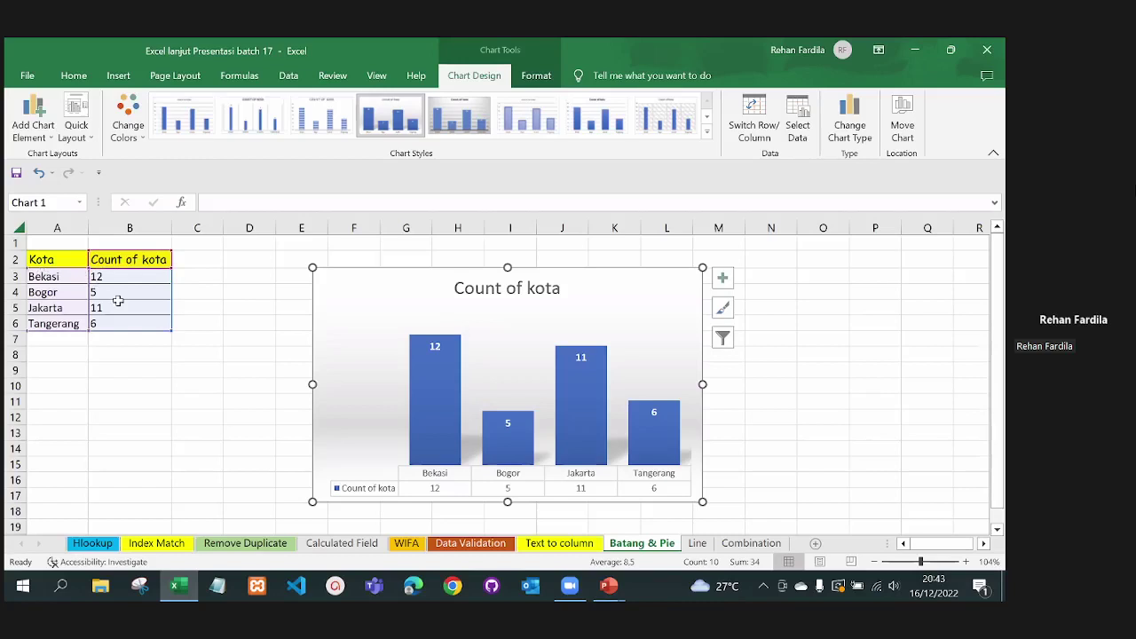
left_click(210, 336)
left_click_drag(40, 260, 117, 327)
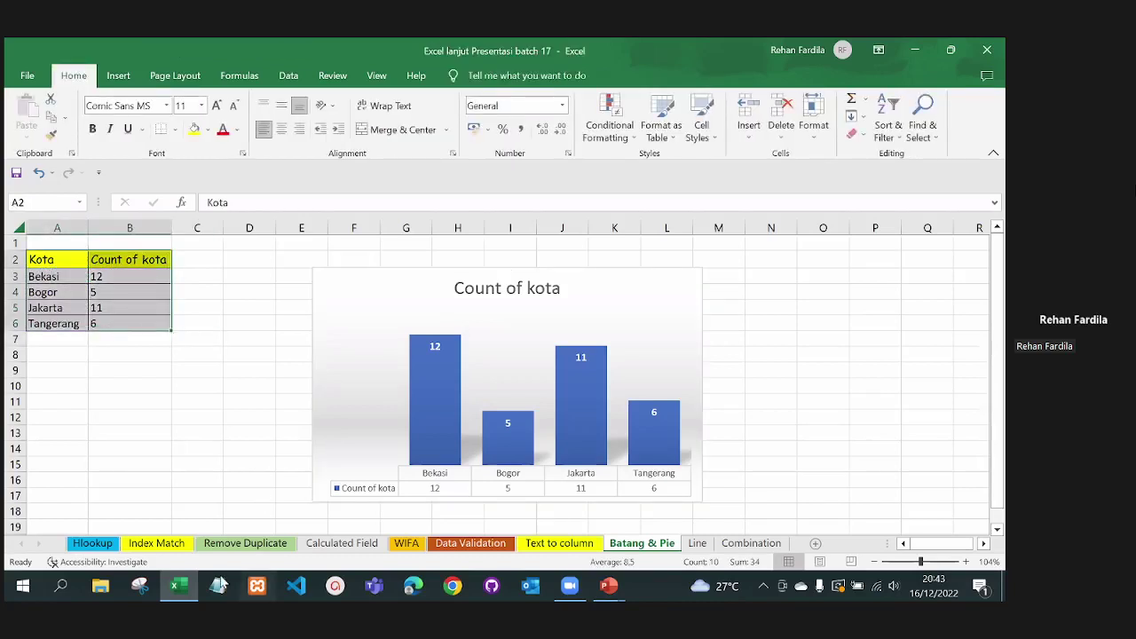
left_click(222, 584)
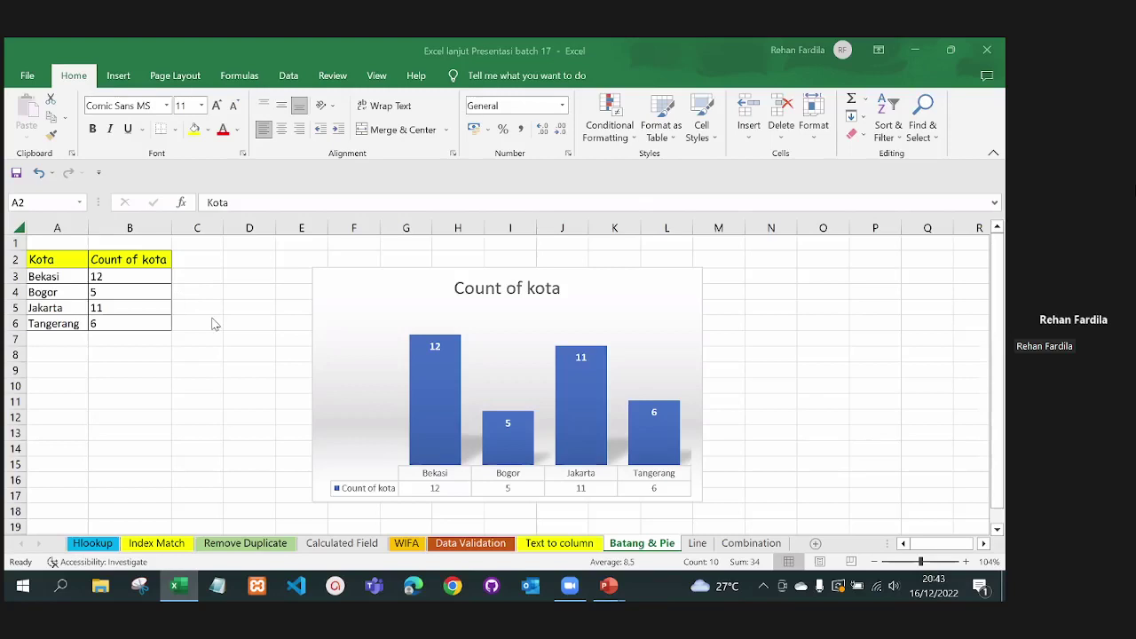
Insert a 3-D pie chart of the A2:B6 city counts, placed below-left of the column chart
left_click_drag(59, 261, 164, 324)
left_click_drag(80, 271, 127, 320)
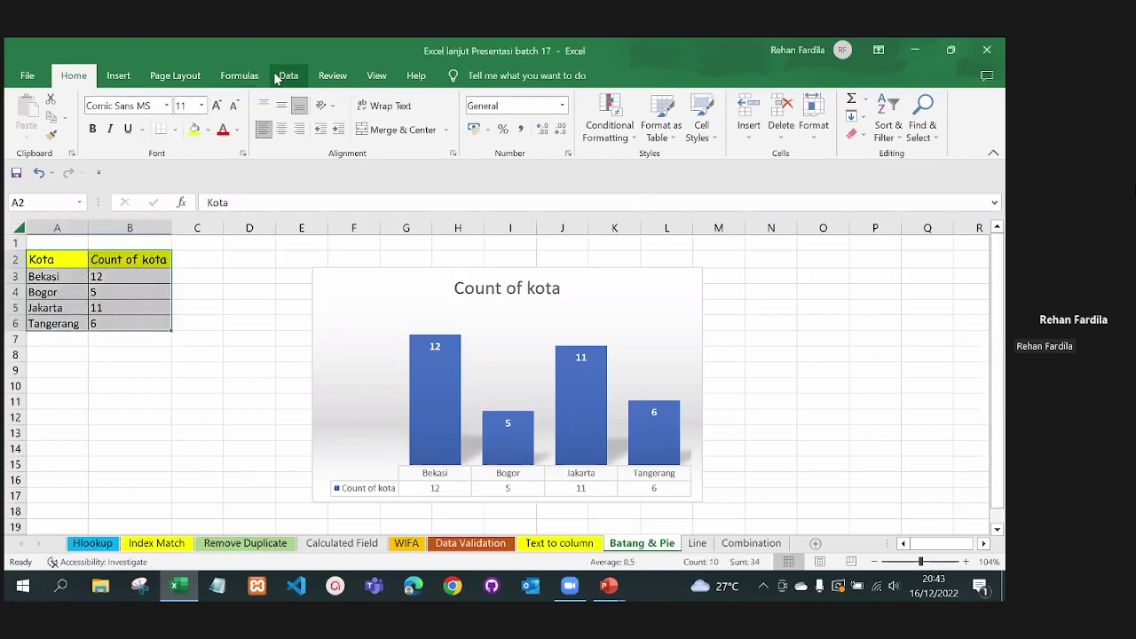
left_click(119, 76)
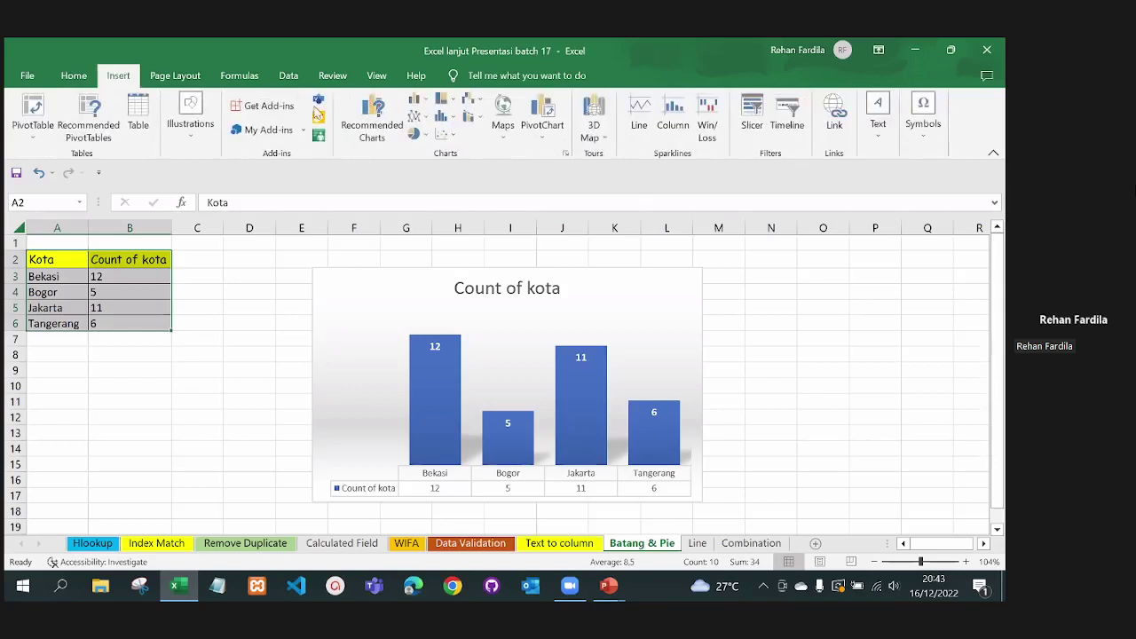
left_click(417, 137)
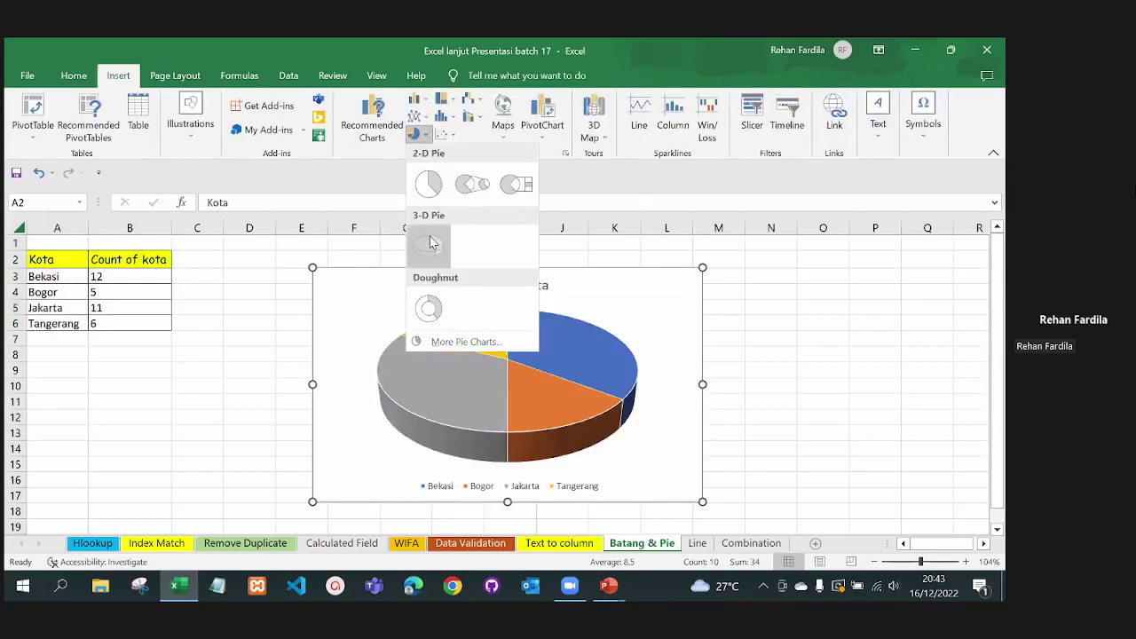
left_click(431, 242)
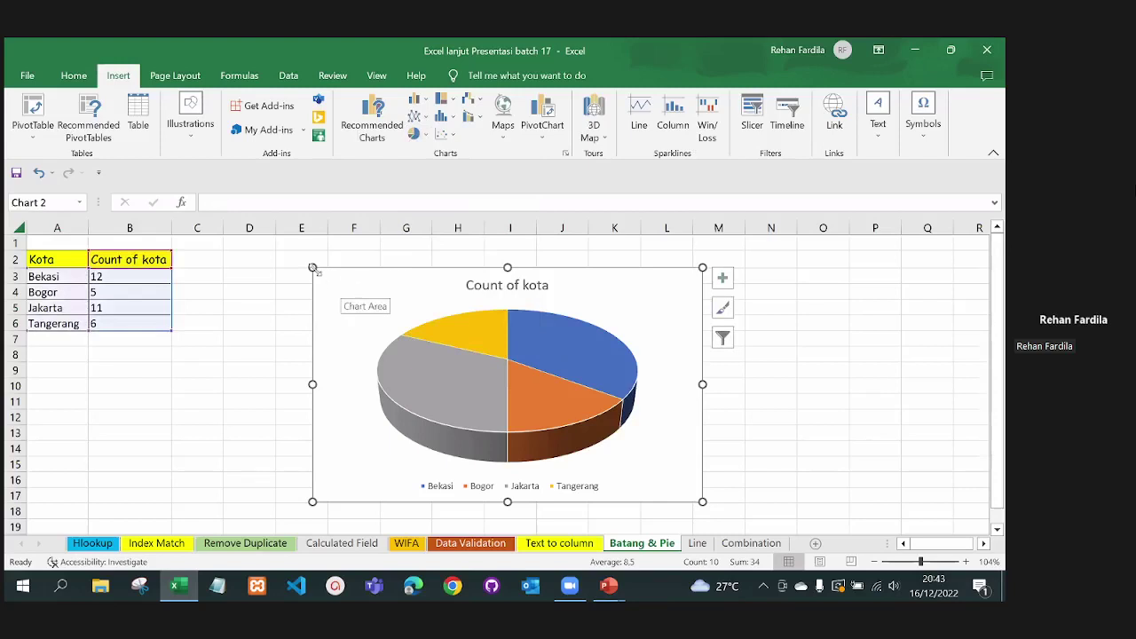
mouse_move(444, 309)
left_mouse_down()
mouse_move(171, 366)
mouse_move(125, 350)
left_mouse_up()
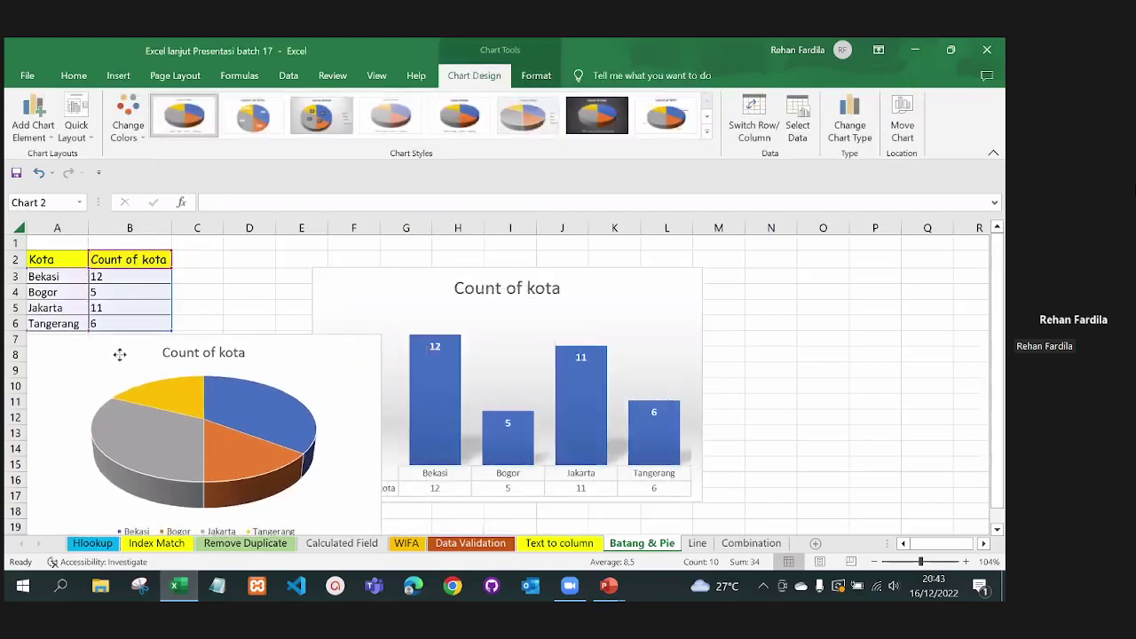
left_click_drag(119, 344, 119, 326)
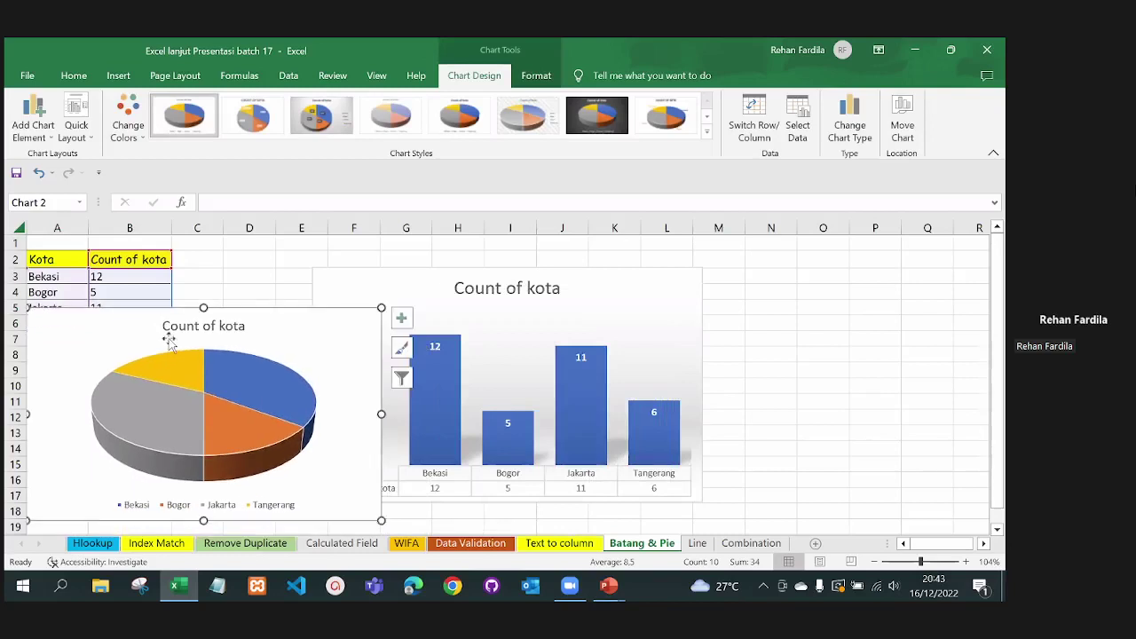
Style the pie chart with slice labels showing city names and percentages, plus a side legend
left_click(183, 367)
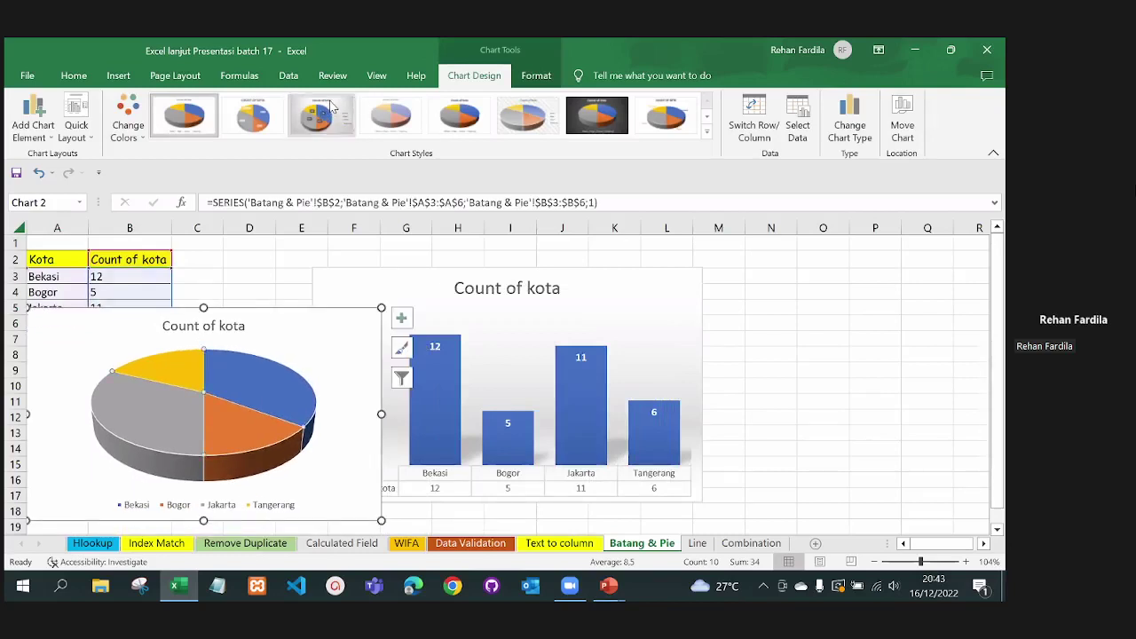
left_click(597, 115)
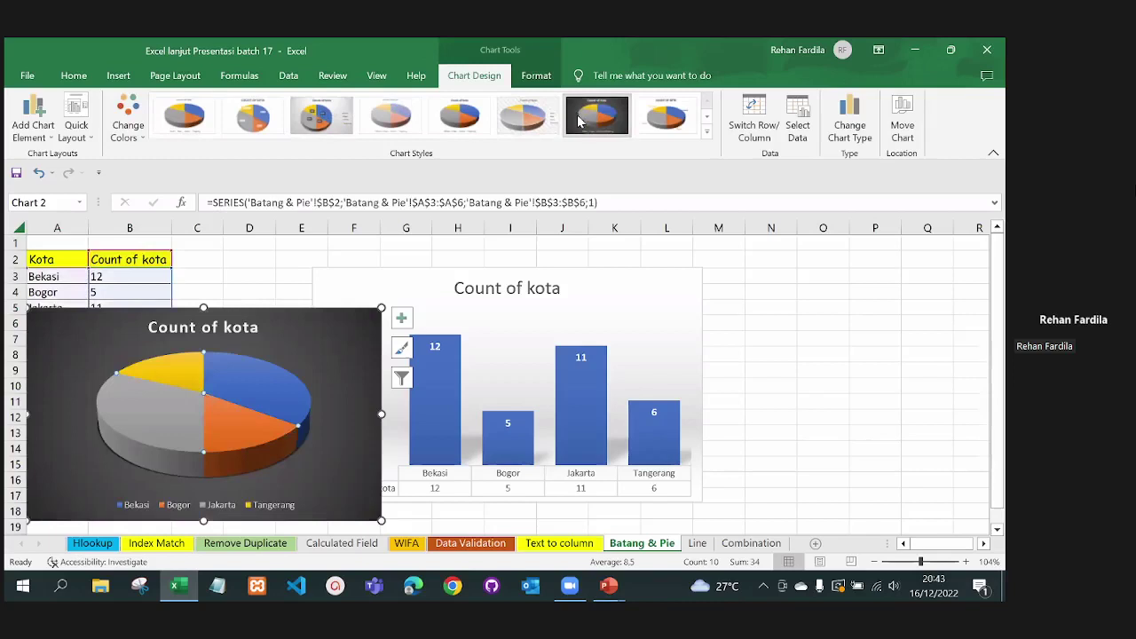
left_click(313, 118)
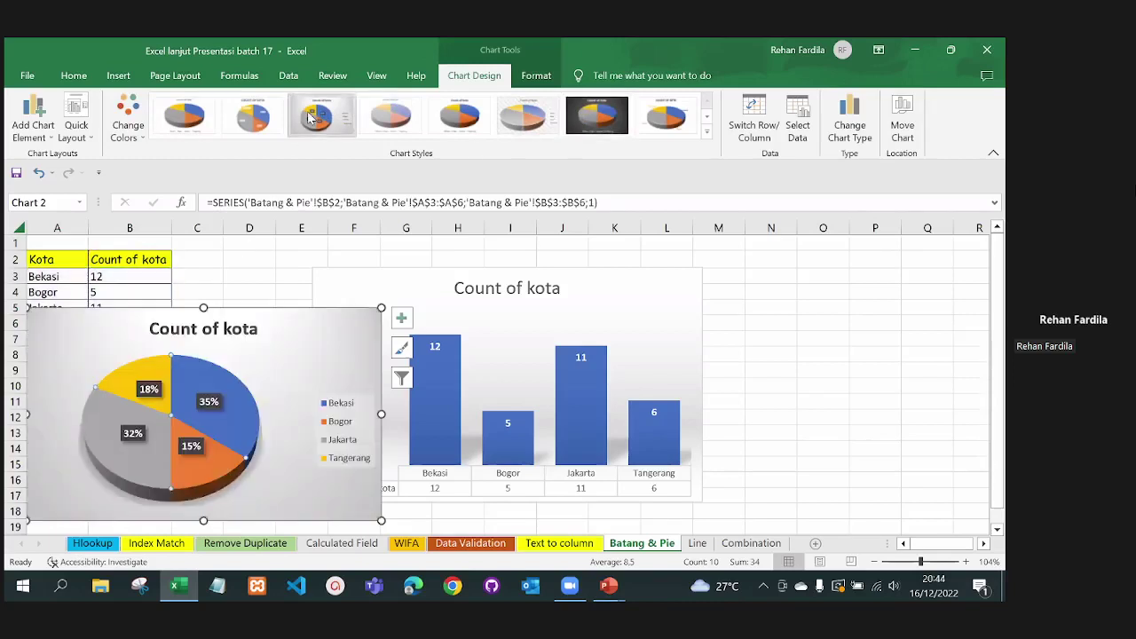
left_click(213, 356)
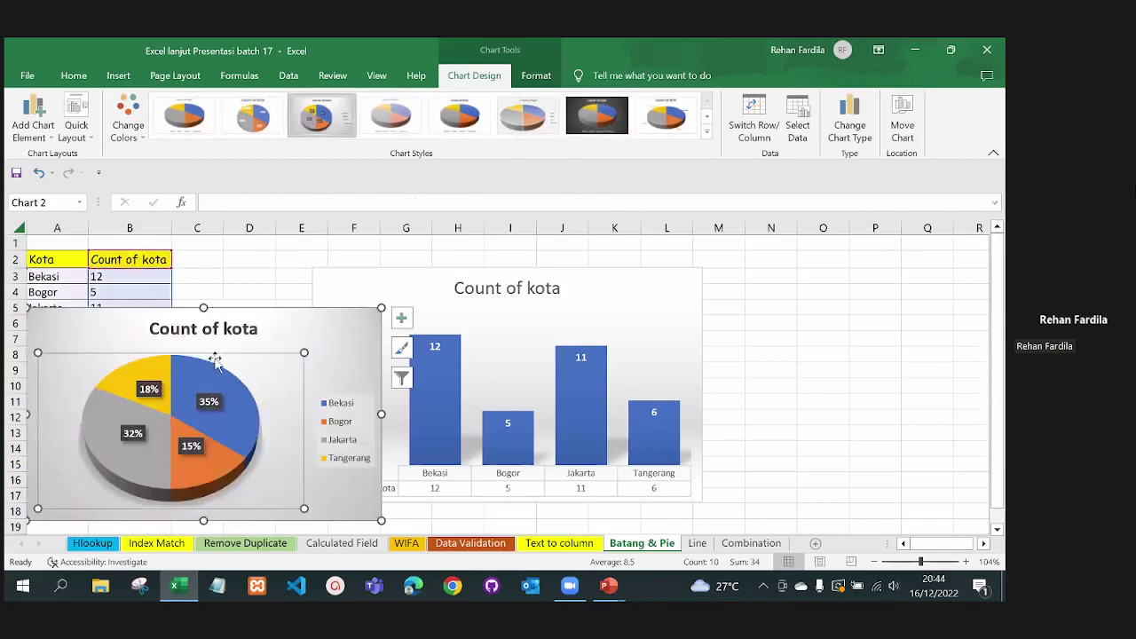
left_click(272, 334)
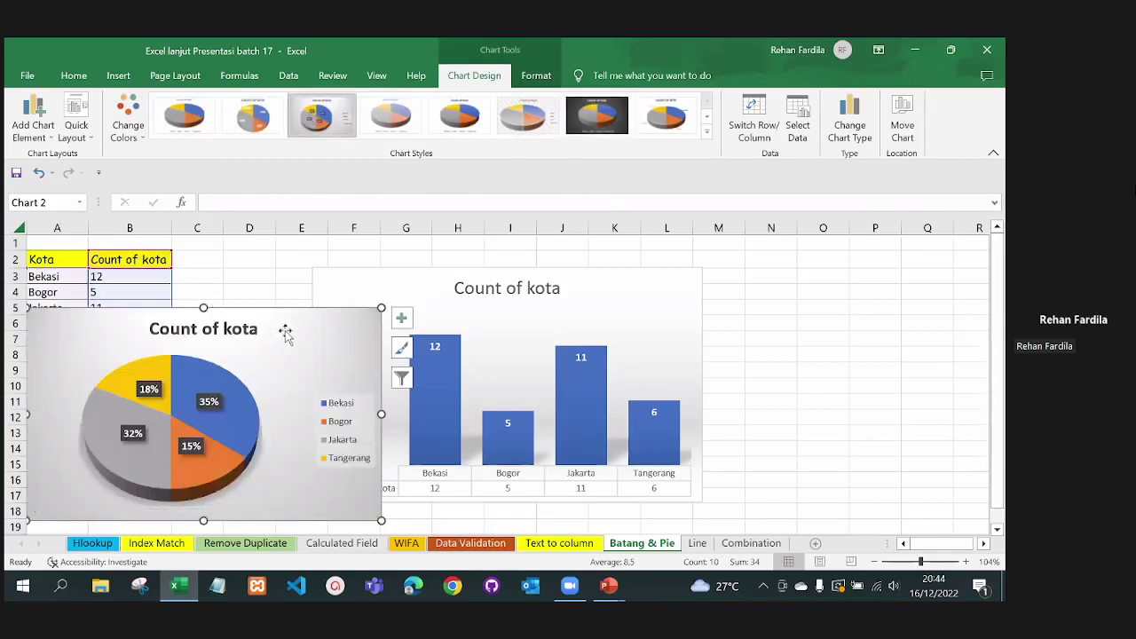
left_click(195, 378)
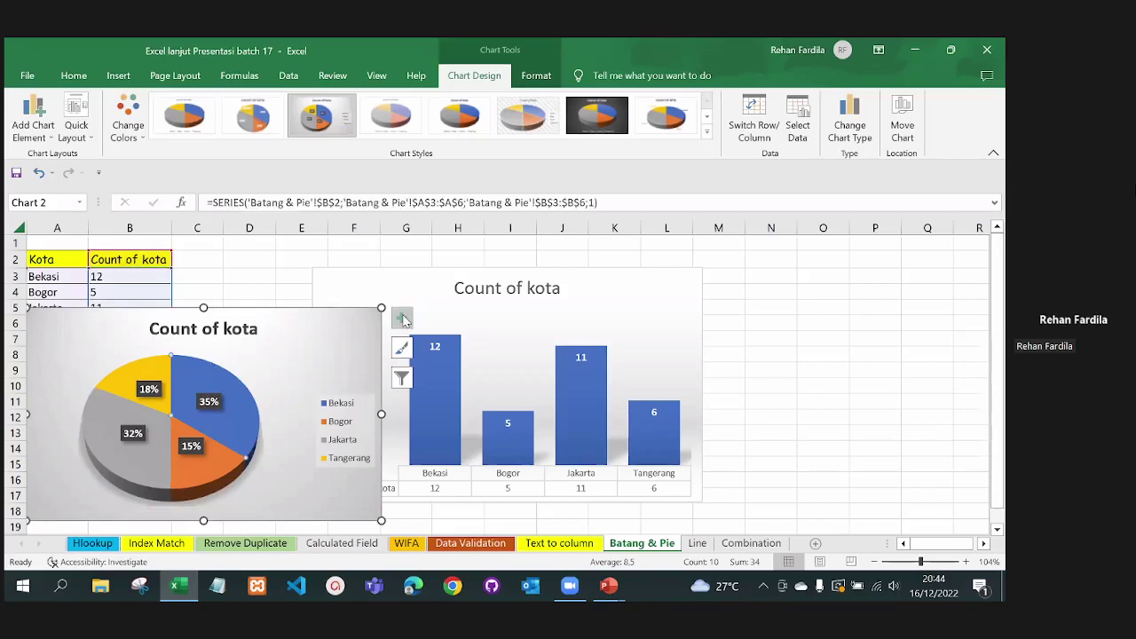
left_click(401, 318)
left_click(281, 367)
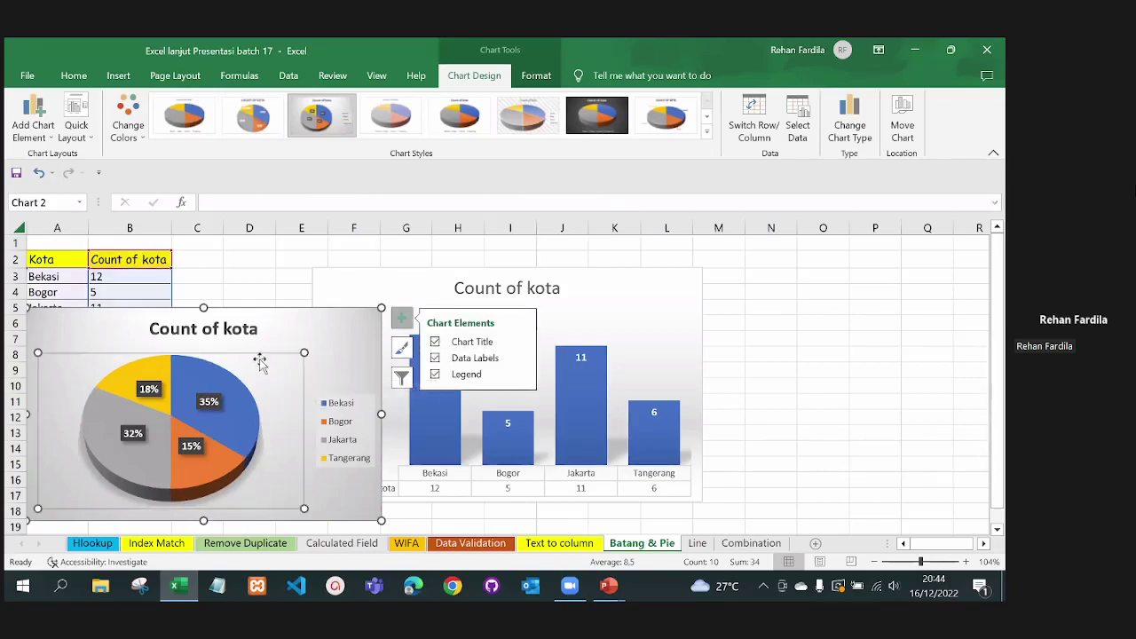
left_click(278, 117)
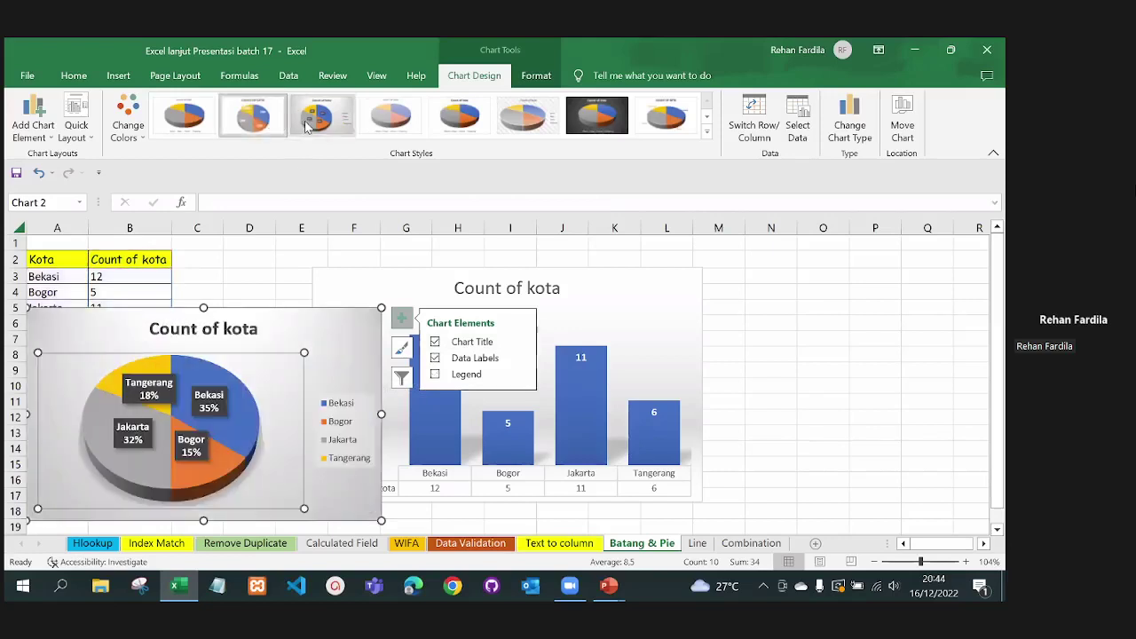
left_click(306, 126)
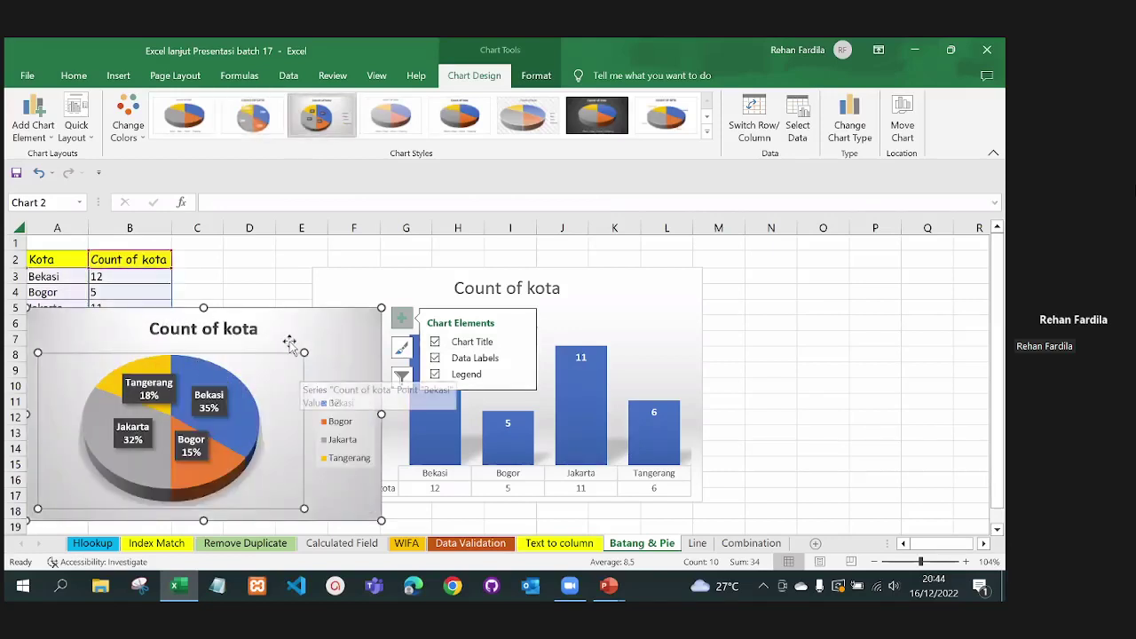
Rename the pie chart title from 'Count of kota' to 'Kota', then open the Line sheet
left_click(249, 330)
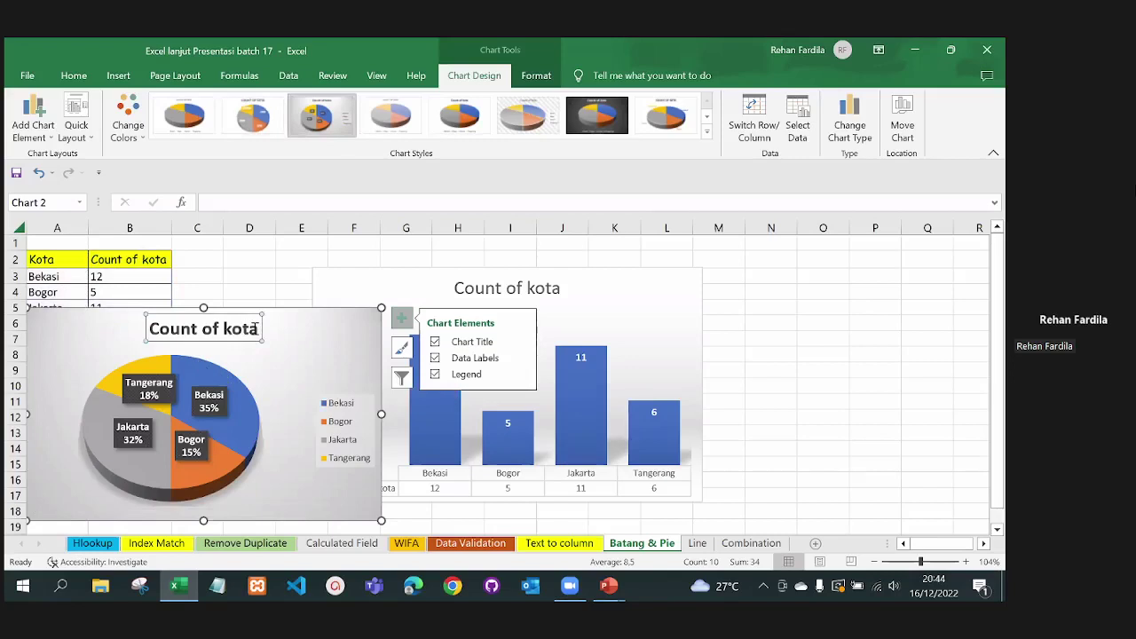
key("Delete")
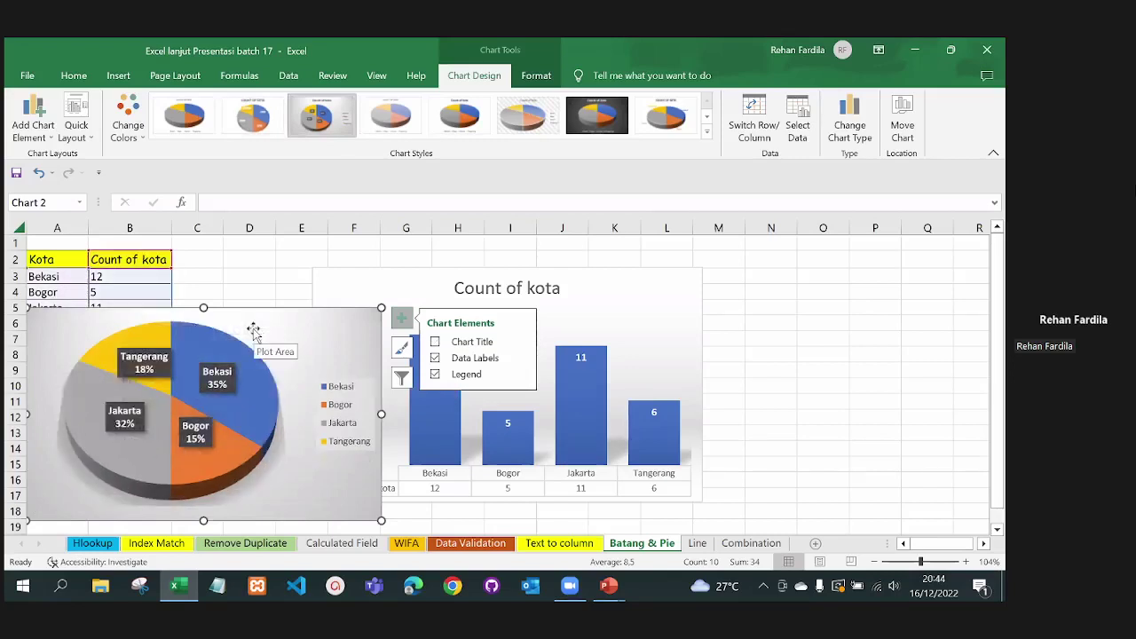
key("ctrl+z")
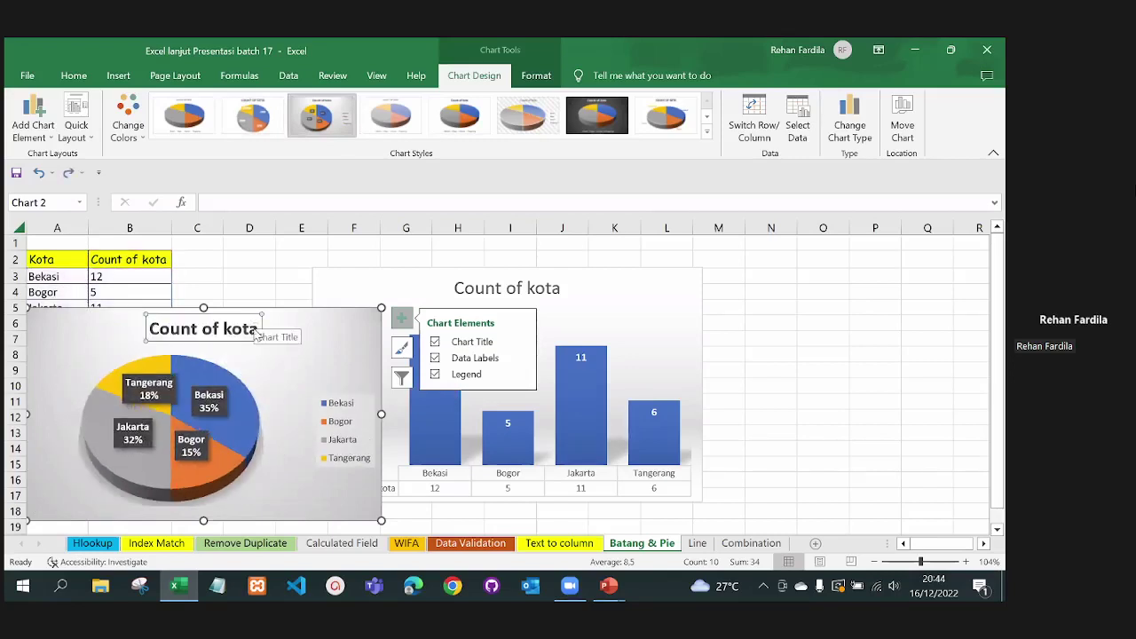
left_click(259, 330)
key("BackSpace")
key("BackSpace")
key("BackSpace")
key("BackSpace")
key("BackSpace")
key("BackSpace")
key("BackSpace")
key("BackSpace")
key("BackSpace")
key("BackSpace")
key("BackSpace")
key("BackSpace")
key("BackSpace")
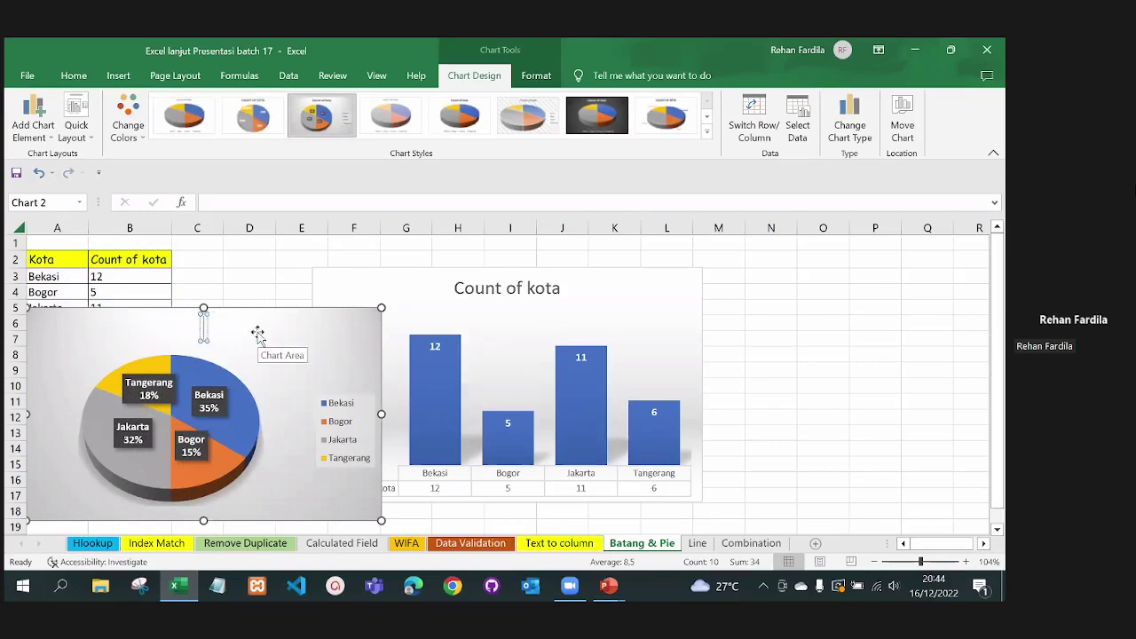
type("Kota")
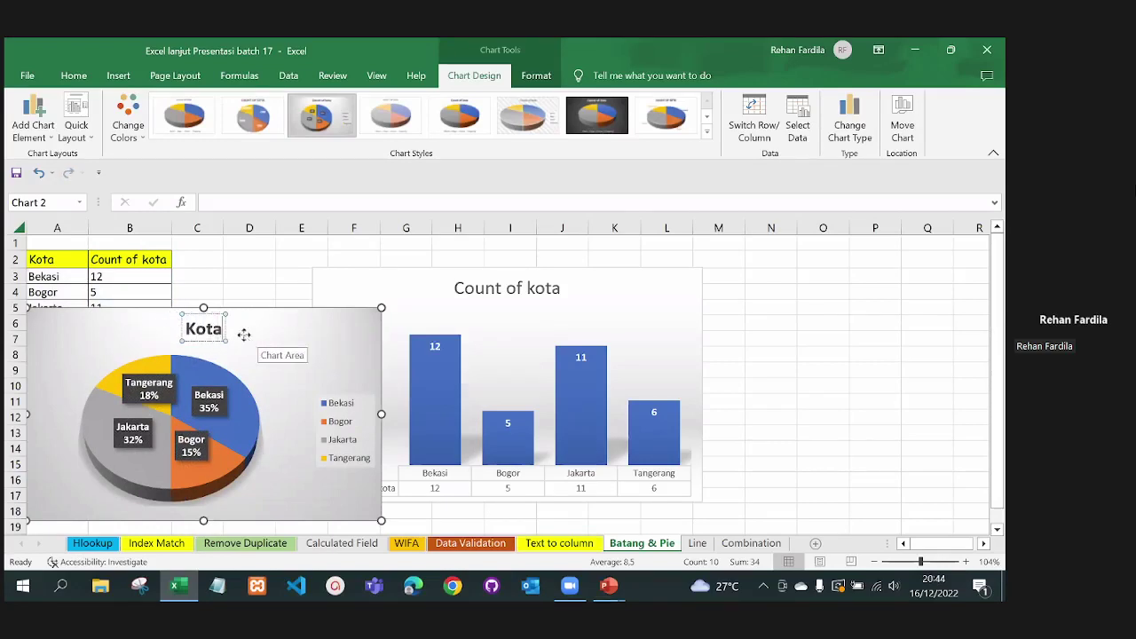
left_click(137, 331)
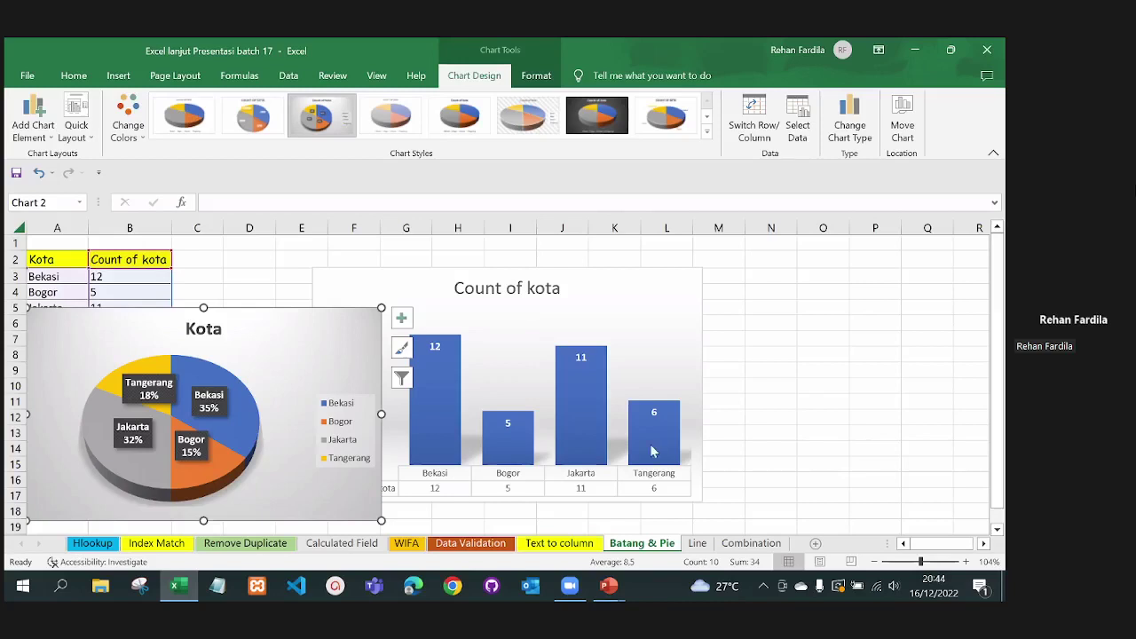
left_click(699, 543)
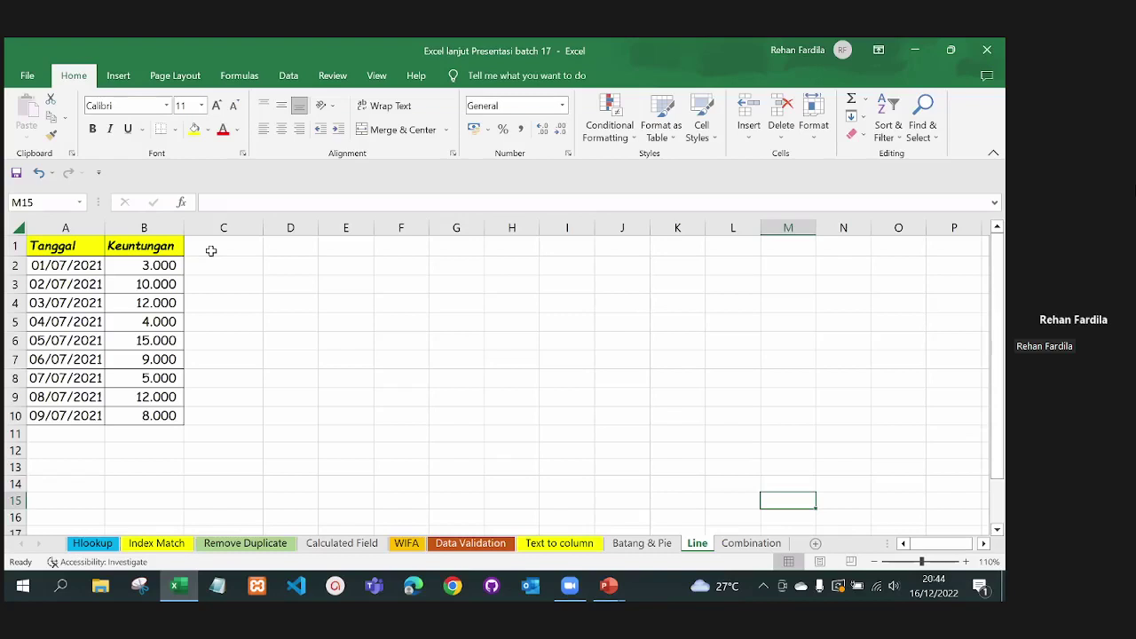
Insert a dark-styled 3-D line chart of the Tanggal and Keuntungan data
mouse_move(72, 251)
left_mouse_down()
mouse_move(138, 321)
mouse_move(139, 416)
left_mouse_up()
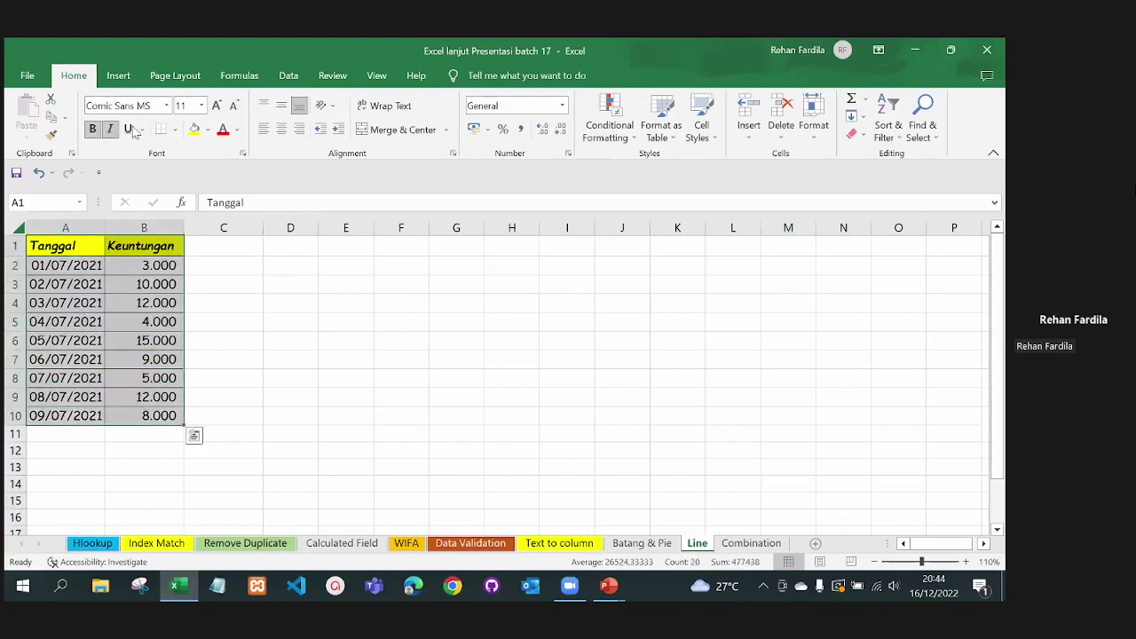
left_click(118, 75)
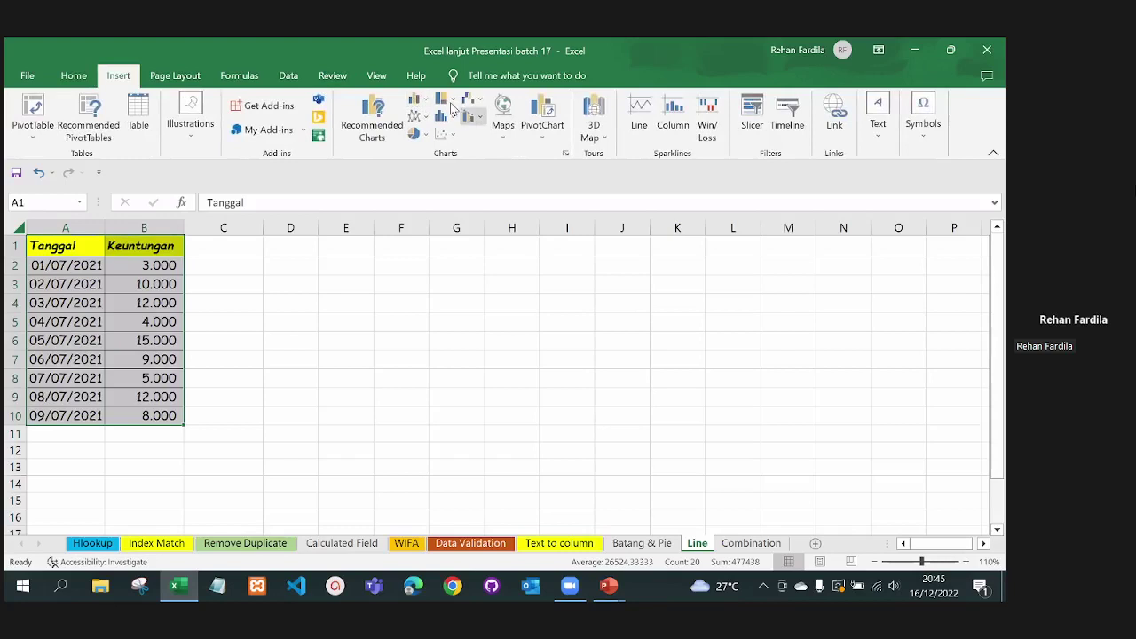
left_click(420, 115)
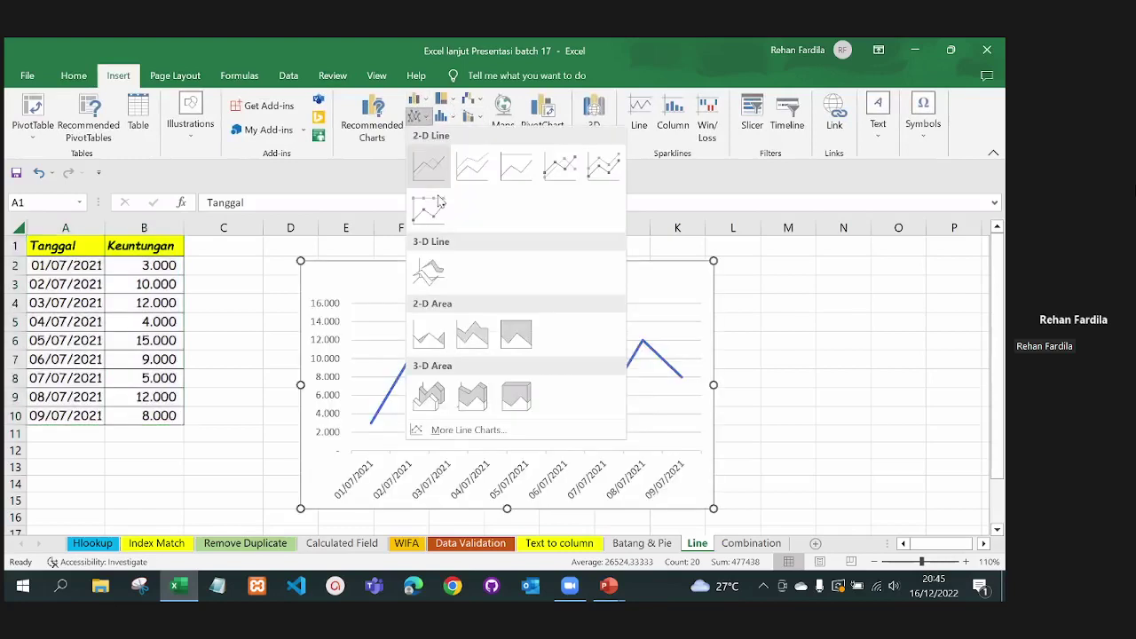
left_click(427, 276)
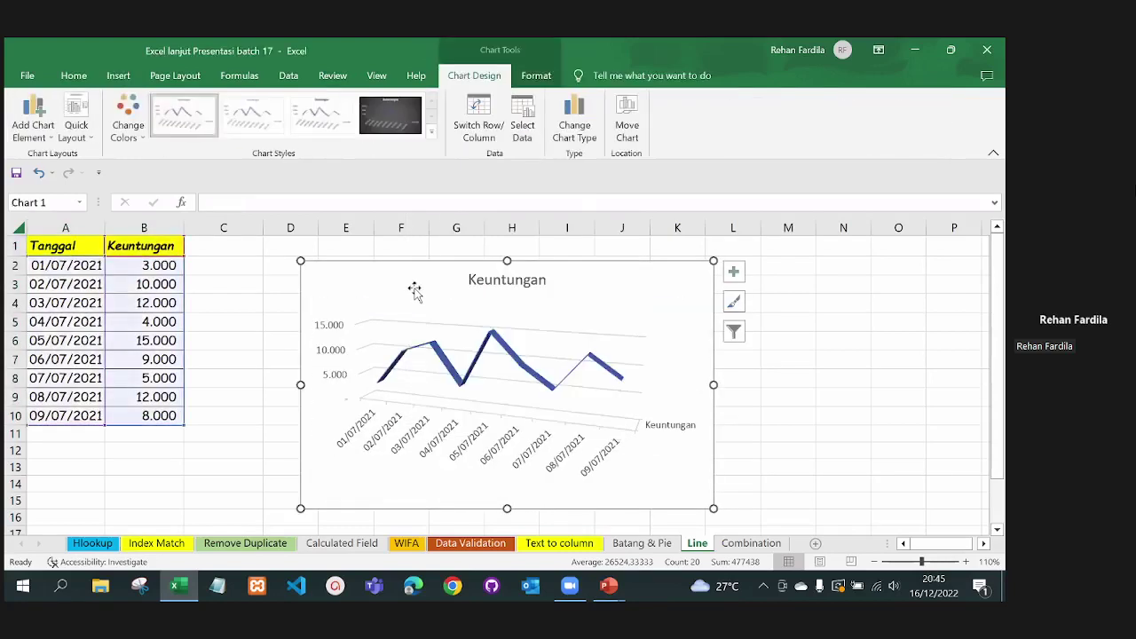
left_click_drag(414, 290, 406, 294)
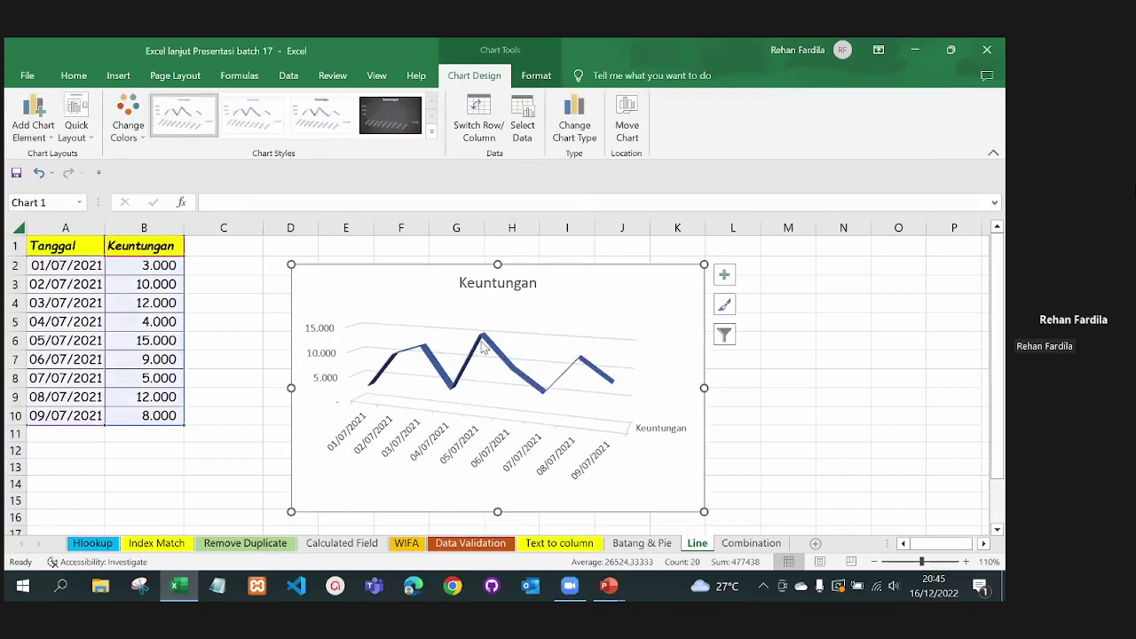
left_click(391, 113)
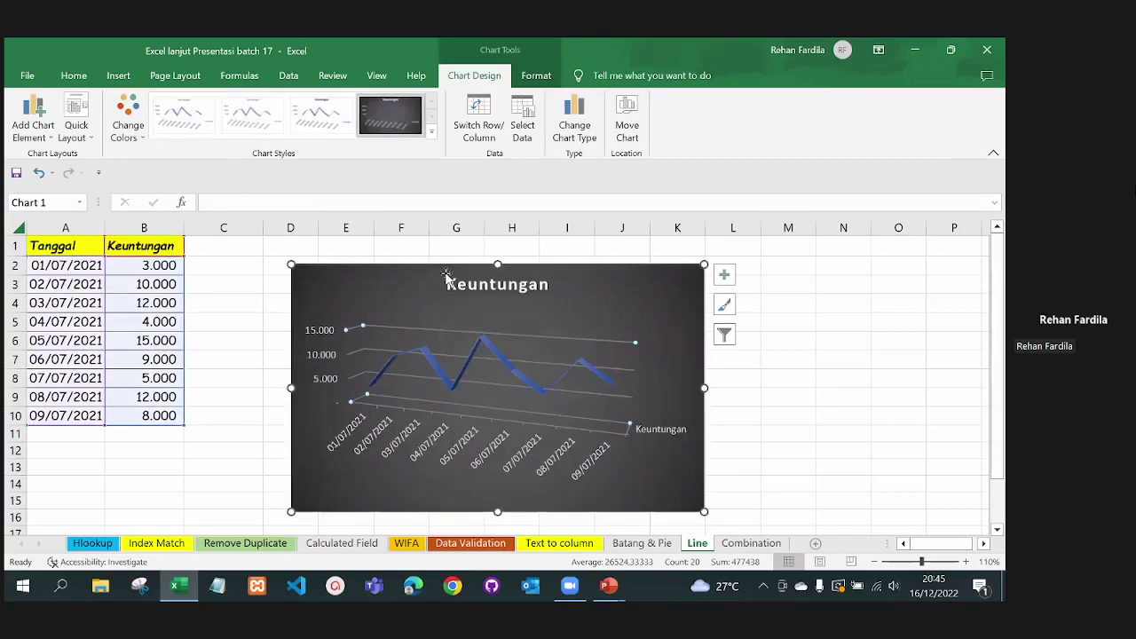
Add data labels to the Keuntungan line, then go to the Combination sheet
left_click(483, 339)
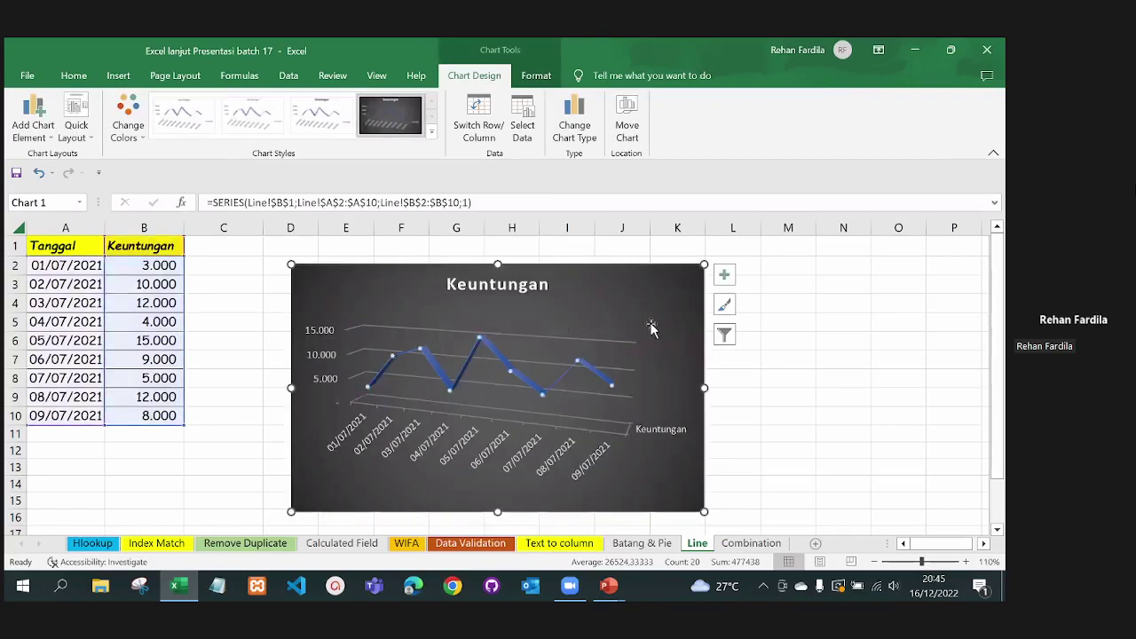
left_click(724, 274)
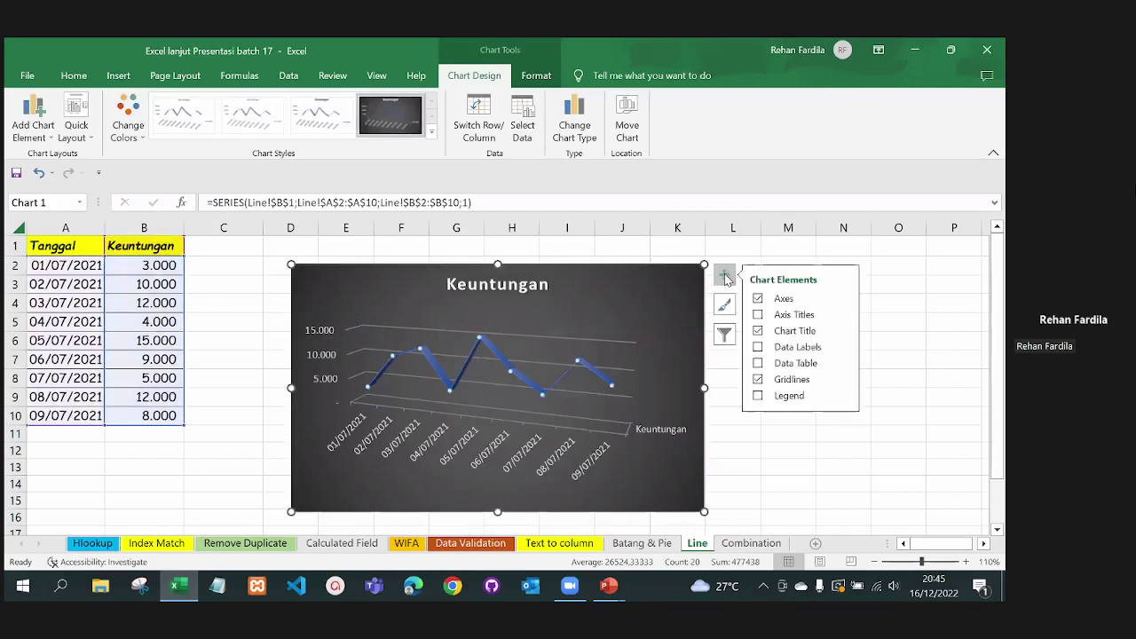
left_click(758, 347)
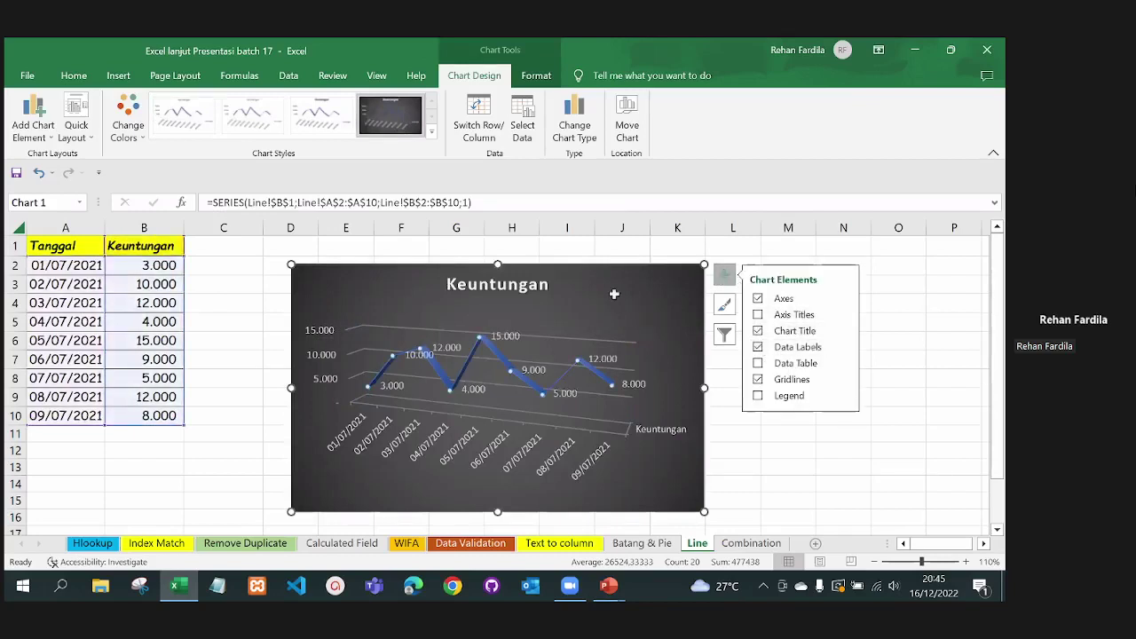
left_click(587, 252)
left_click(461, 287)
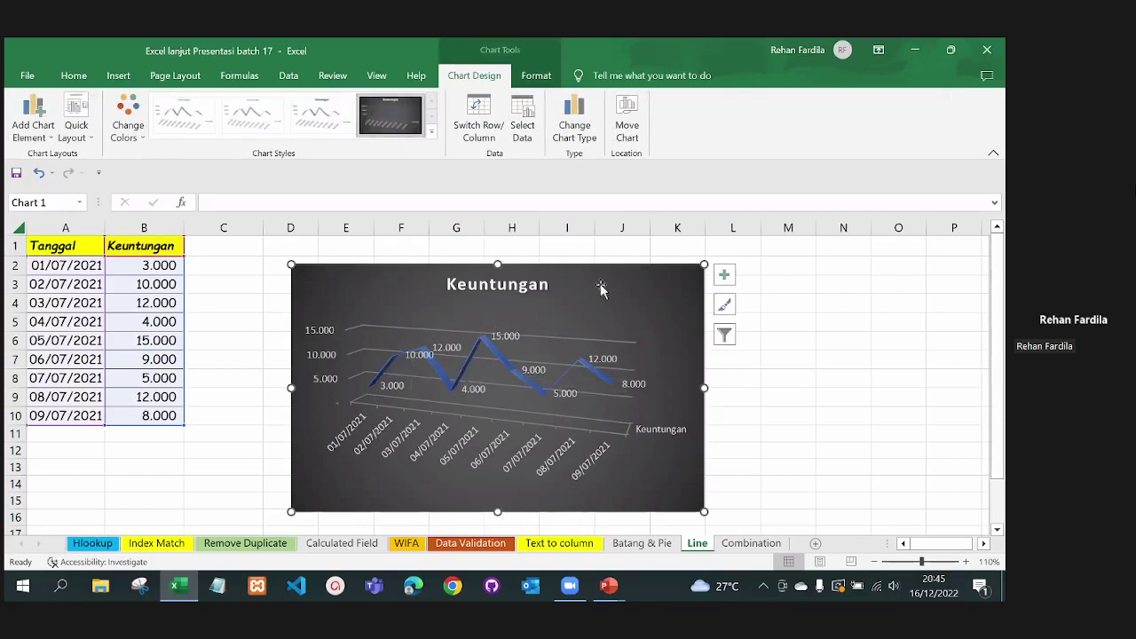
left_click(760, 543)
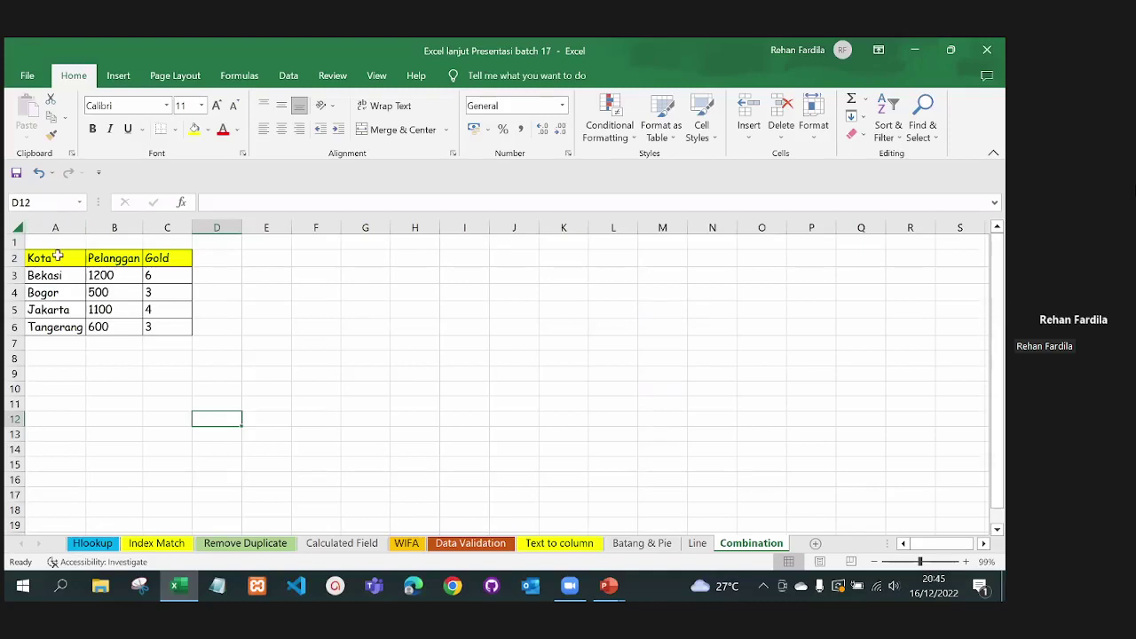
Select A2:C6 and insert a clustered column chart with dark Style 8 and value labels
left_click_drag(58, 259, 148, 329)
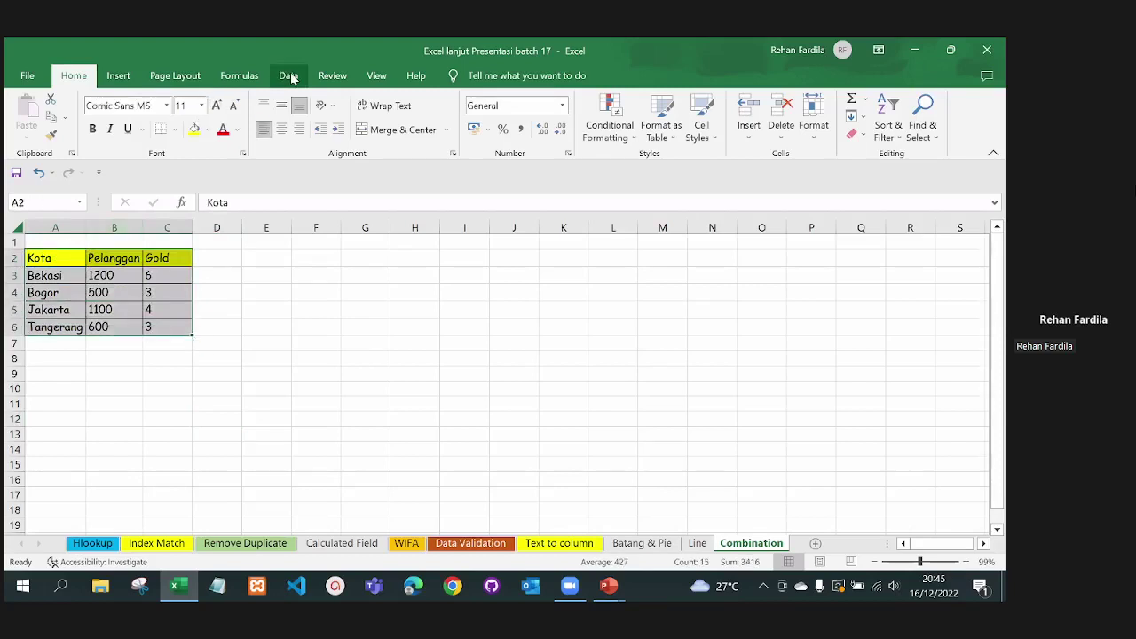
left_click(123, 78)
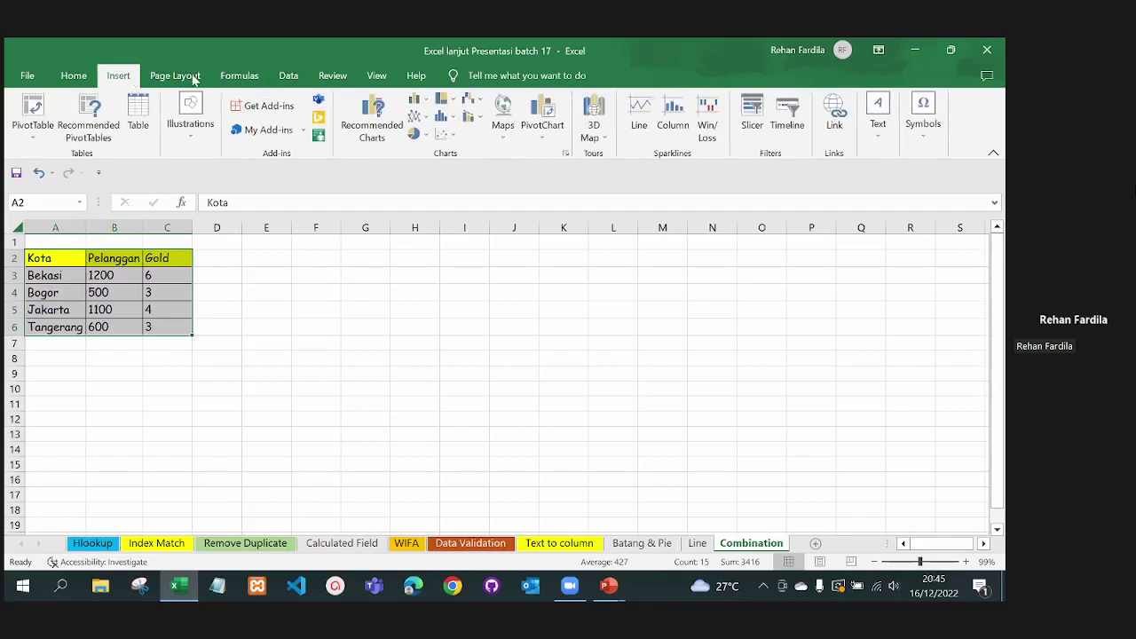
left_click(414, 101)
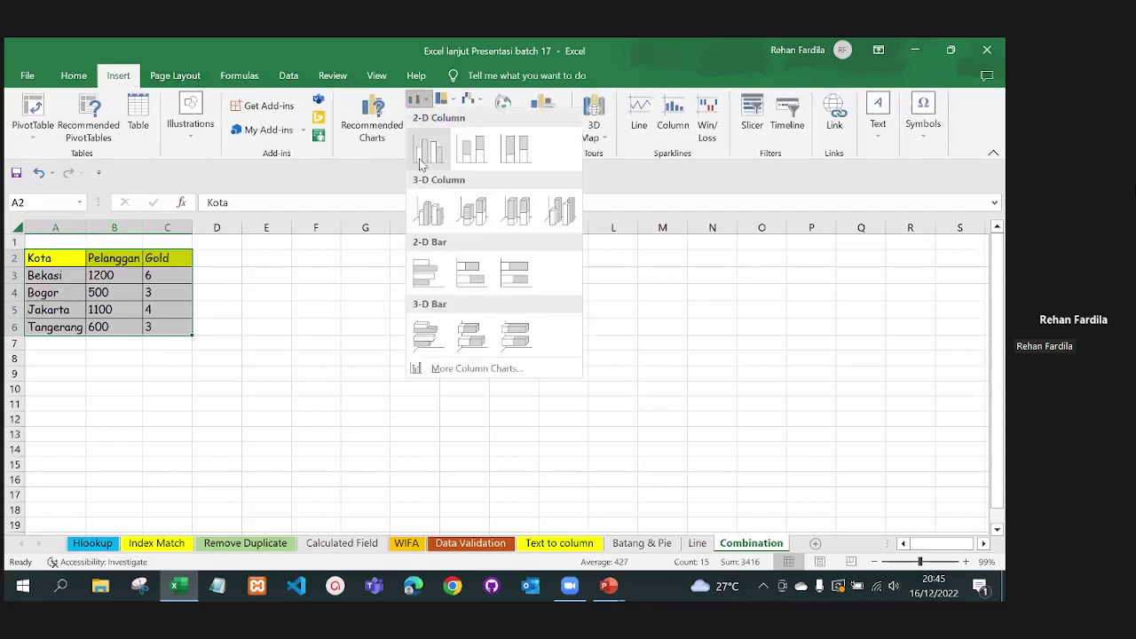
left_click(422, 153)
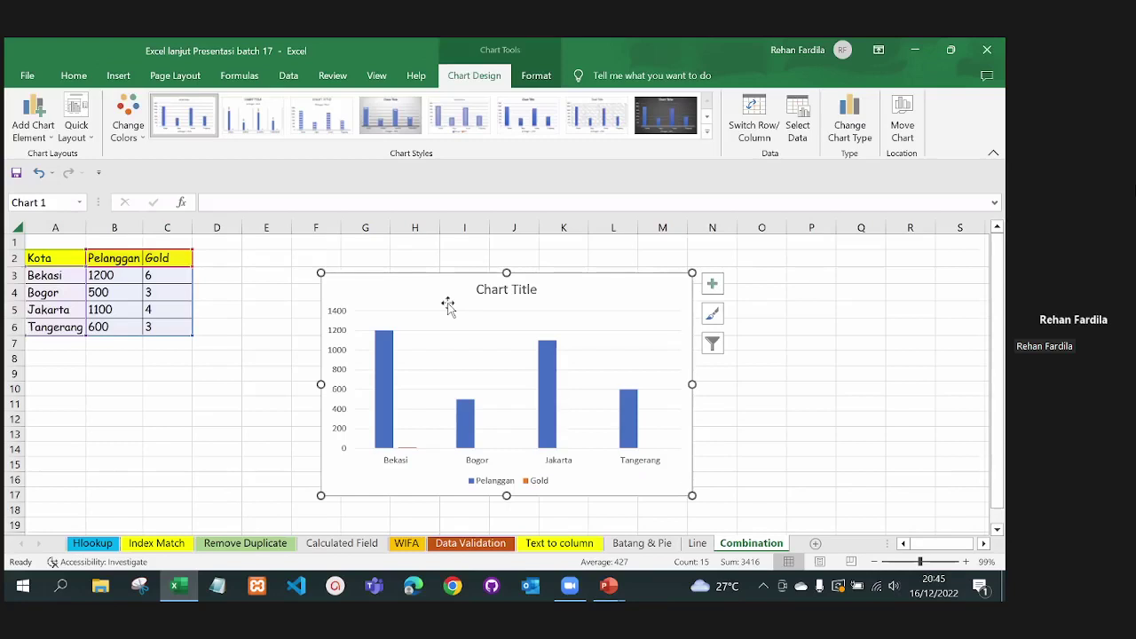
left_click(711, 285)
left_click(666, 114)
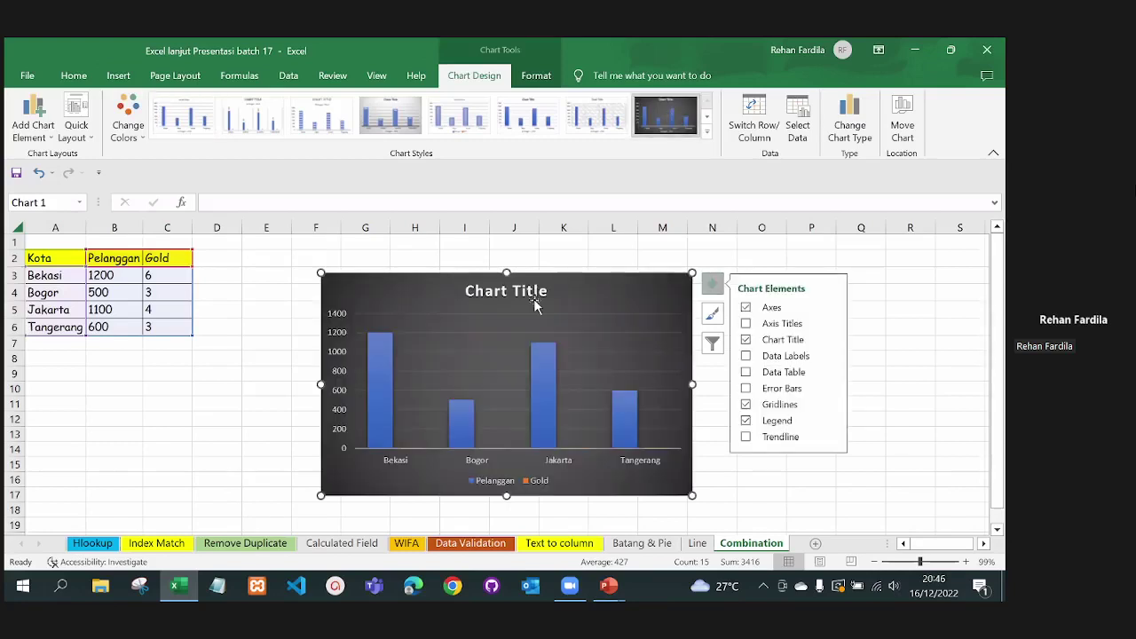
left_click(747, 356)
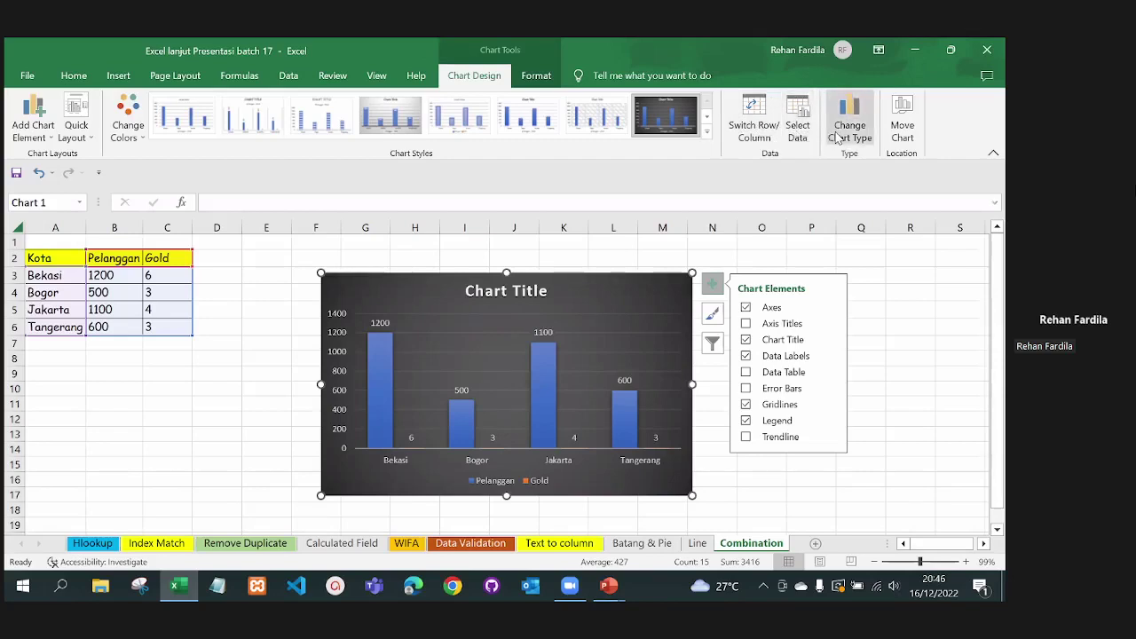
Change the chart type to Combo, with Pelanggan on a secondary axis and Gold as a line
left_click(838, 137)
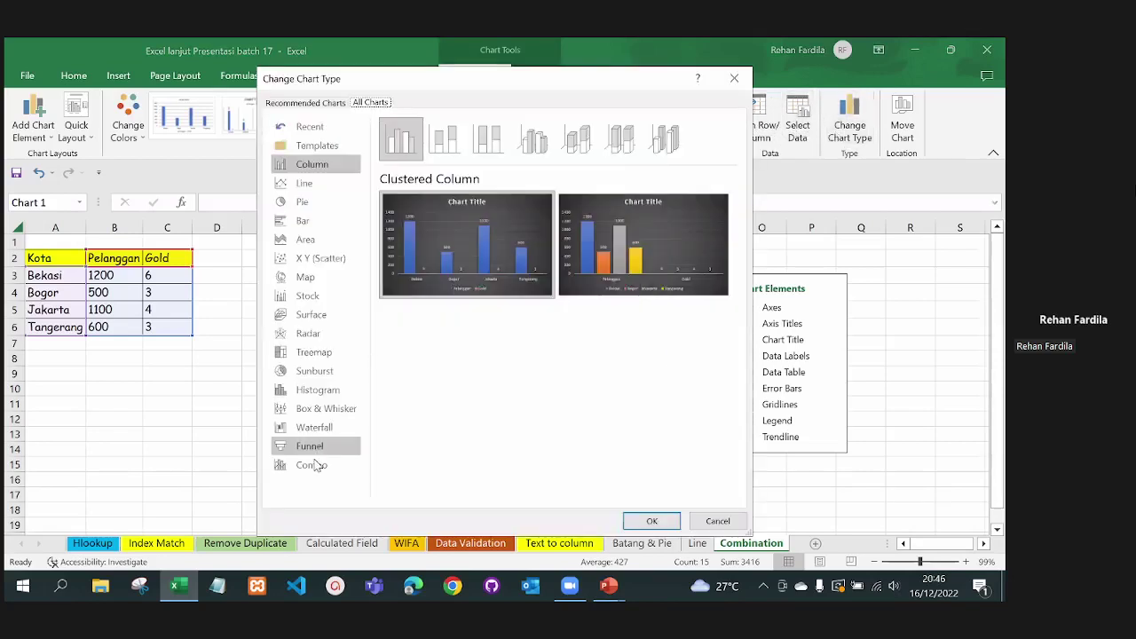
left_click(312, 465)
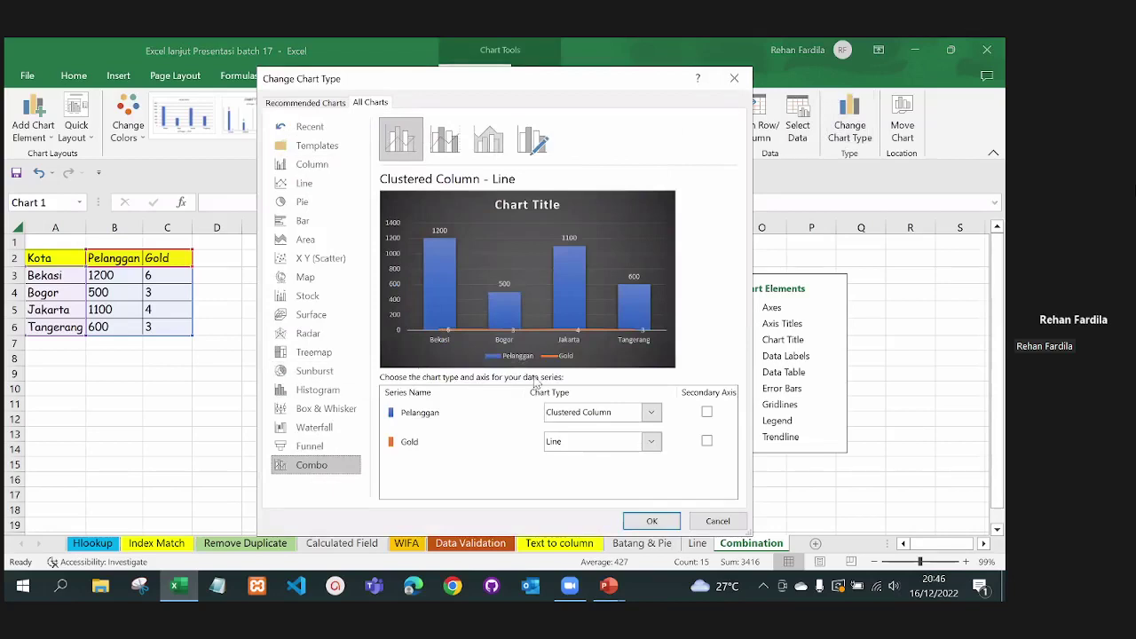
left_click(707, 413)
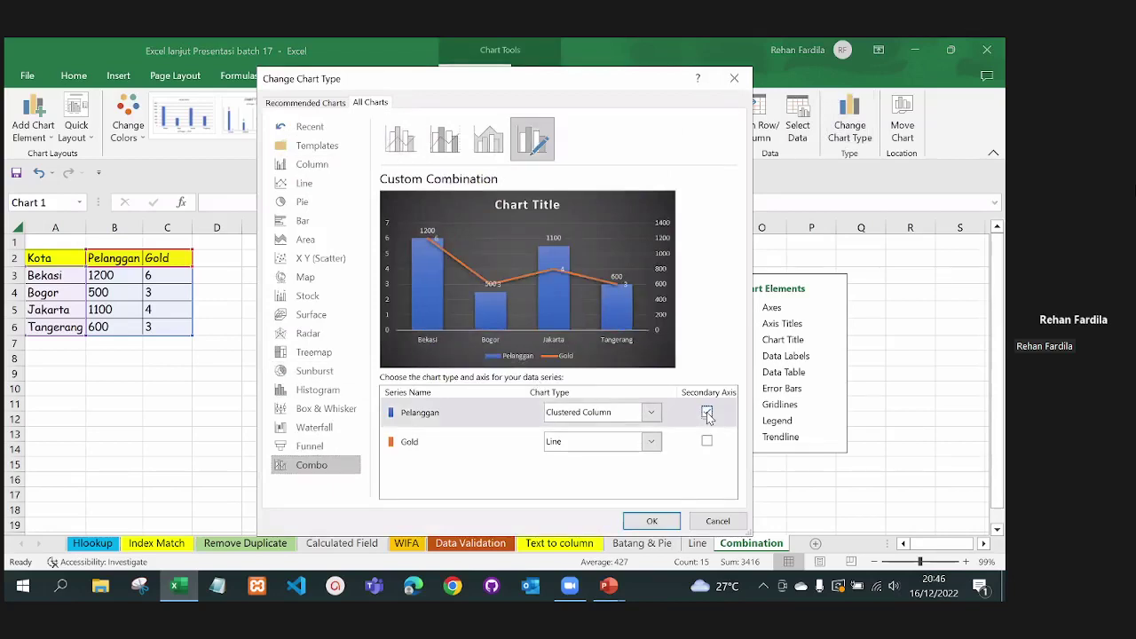
left_click(652, 522)
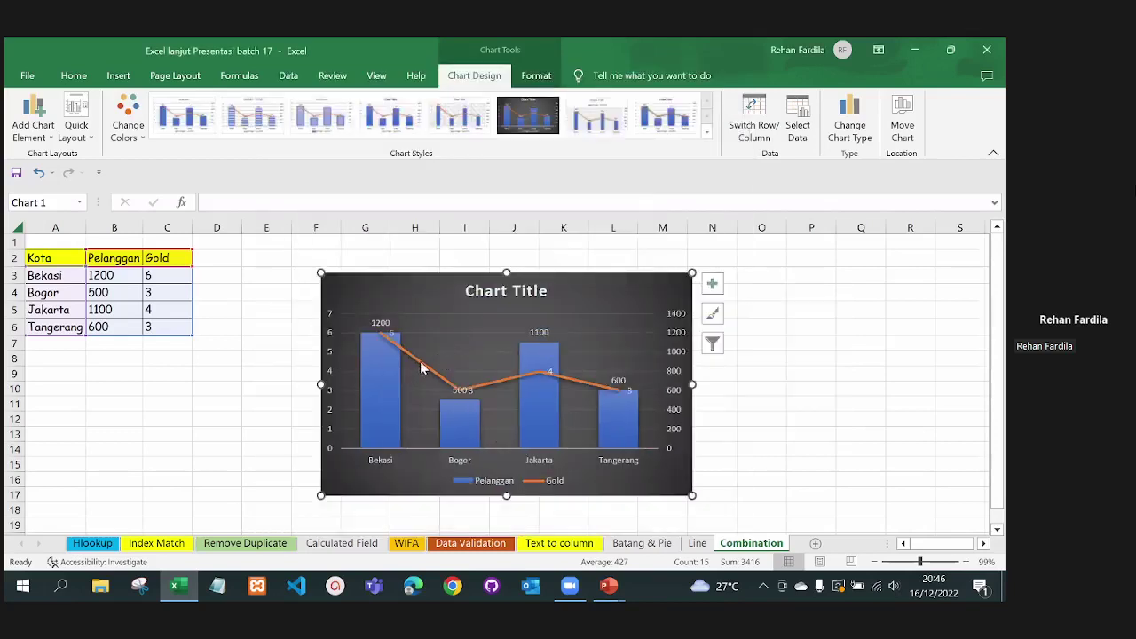
left_click(424, 365)
Drag the combo chart left and slightly up so it sits next to the Kota table
left_click_drag(430, 293, 413, 298)
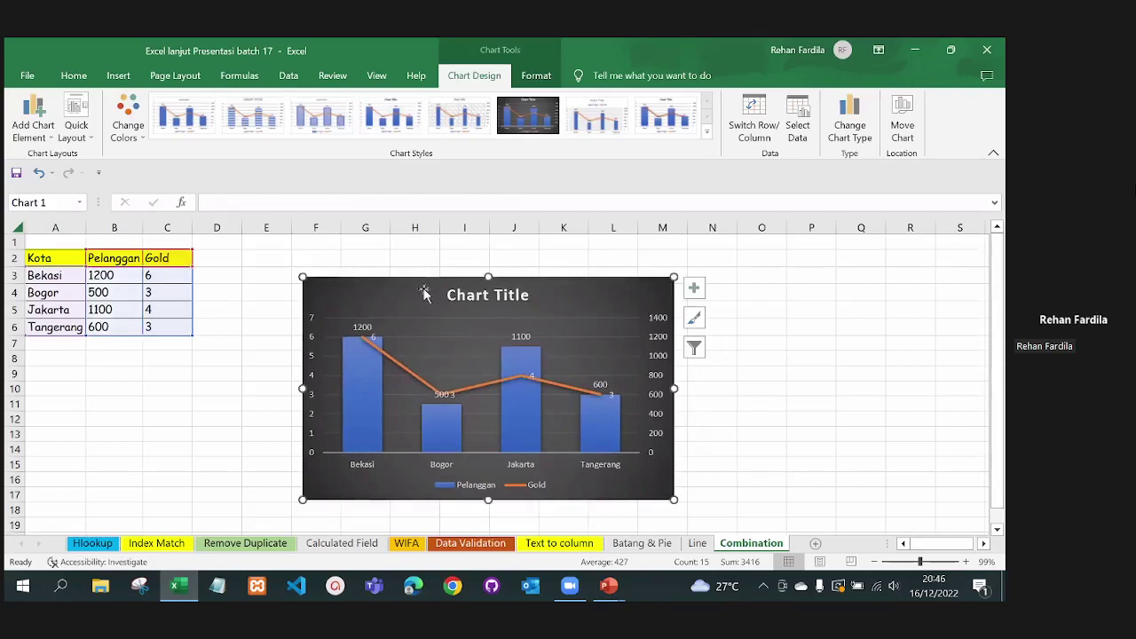
left_click(697, 291)
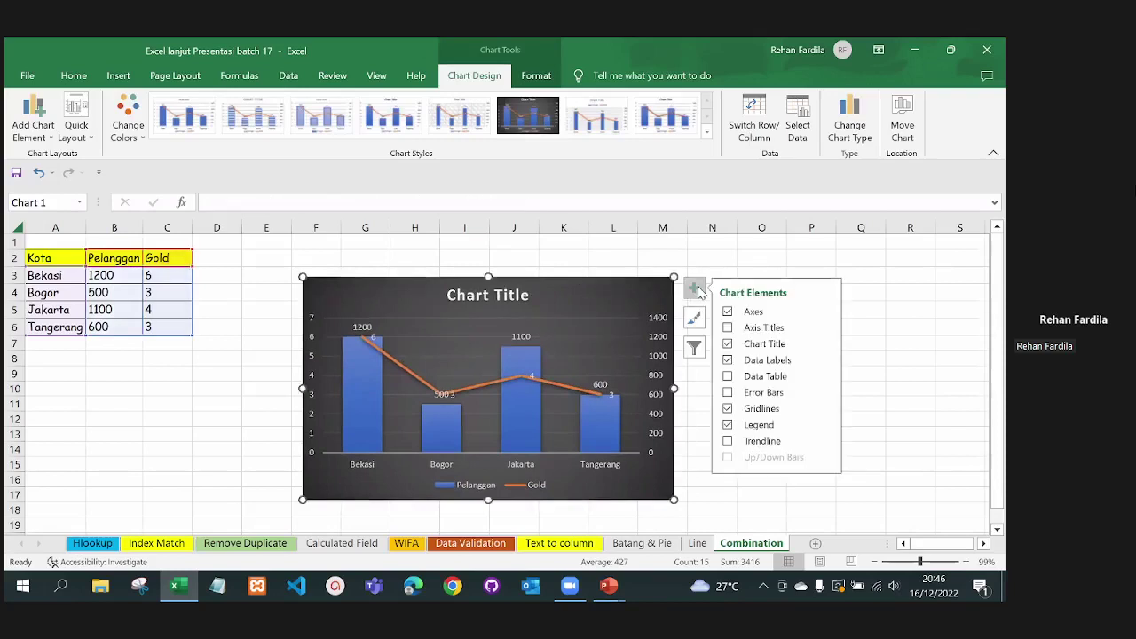
left_click(622, 259)
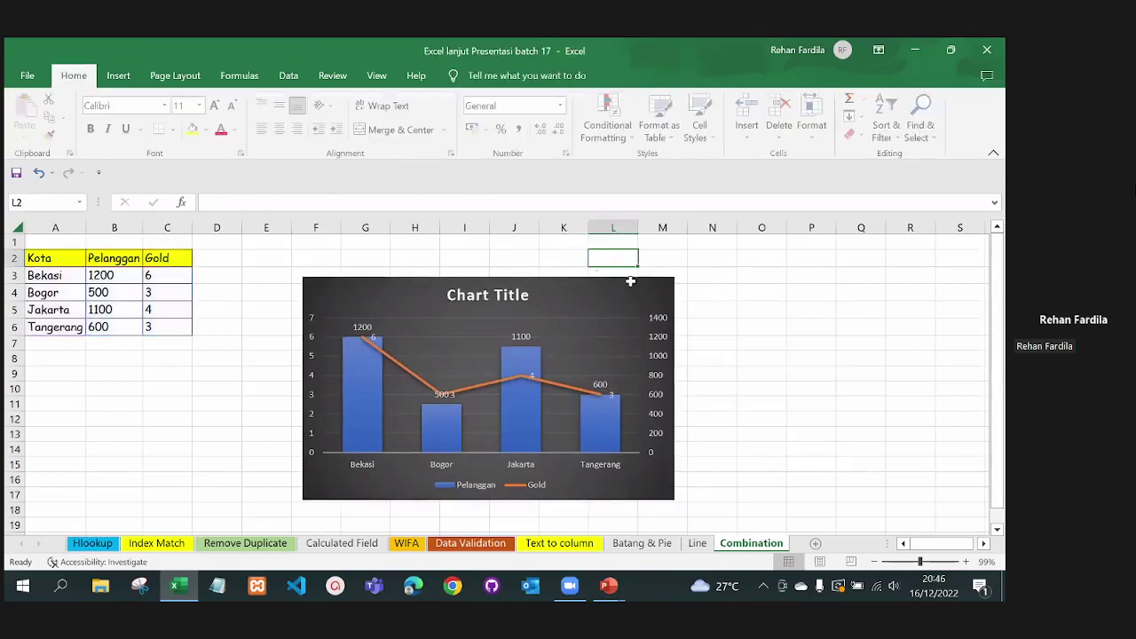
left_click(410, 309)
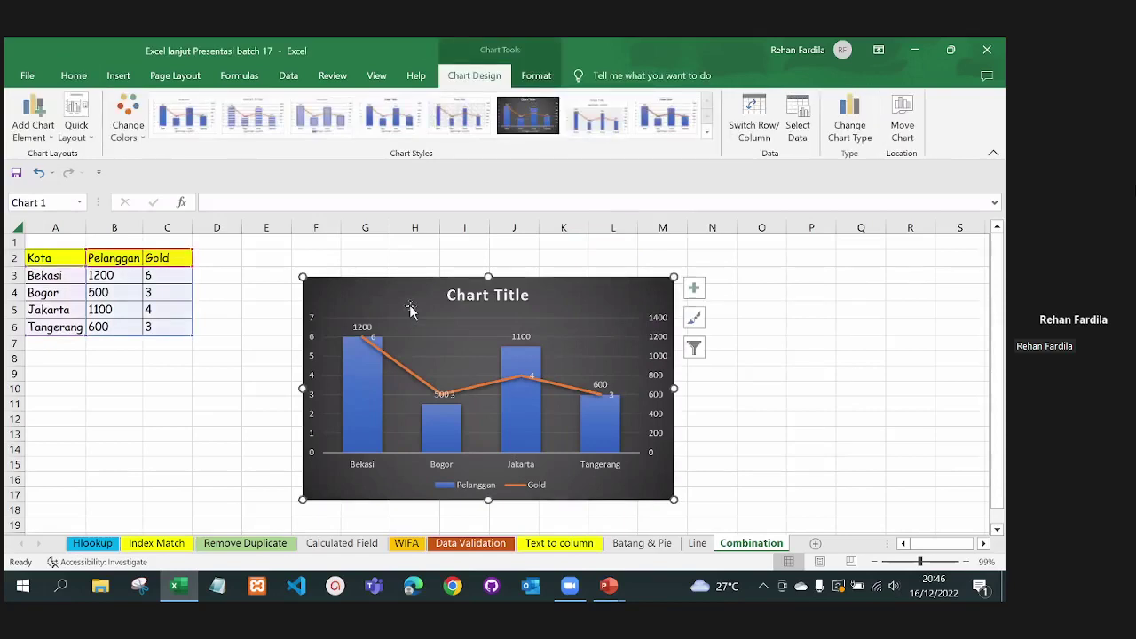
left_click_drag(399, 301, 360, 304)
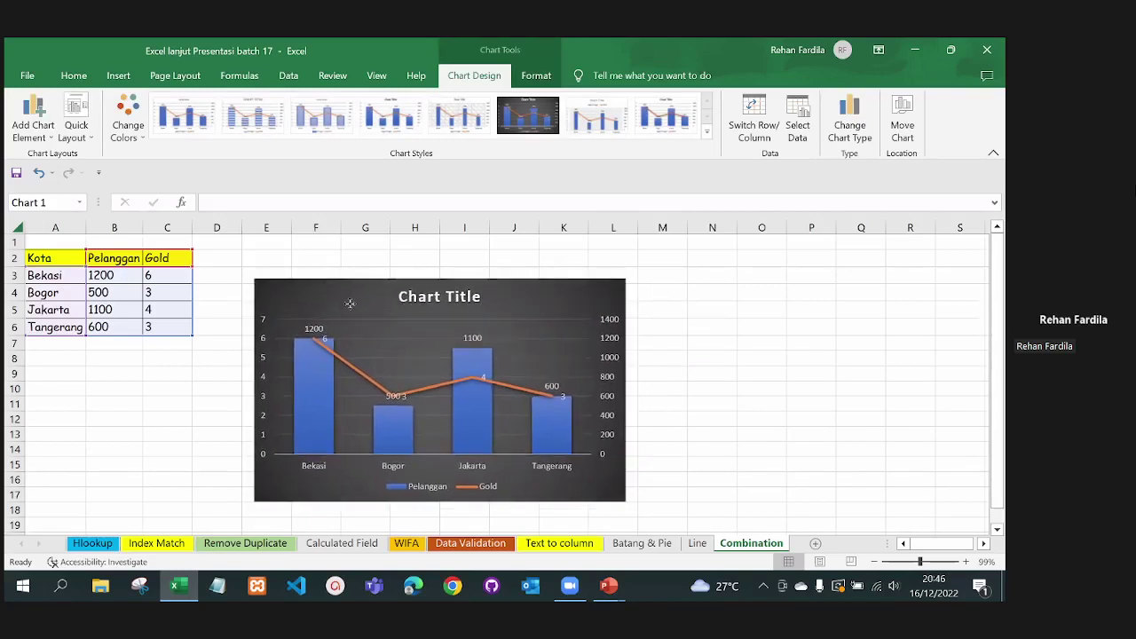
left_click_drag(363, 306, 345, 298)
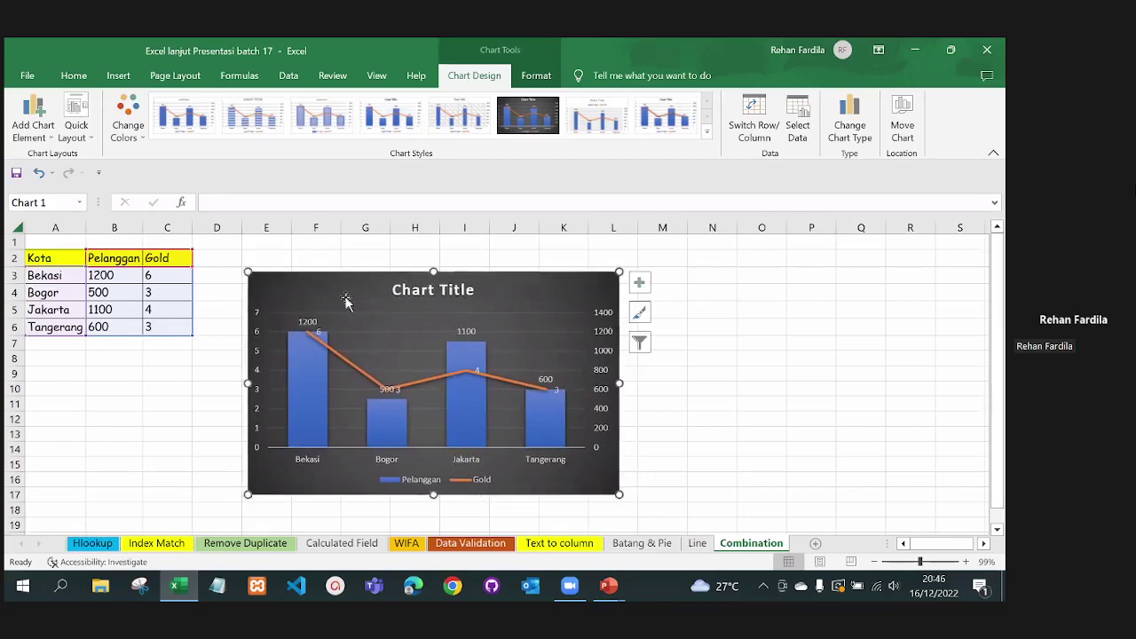